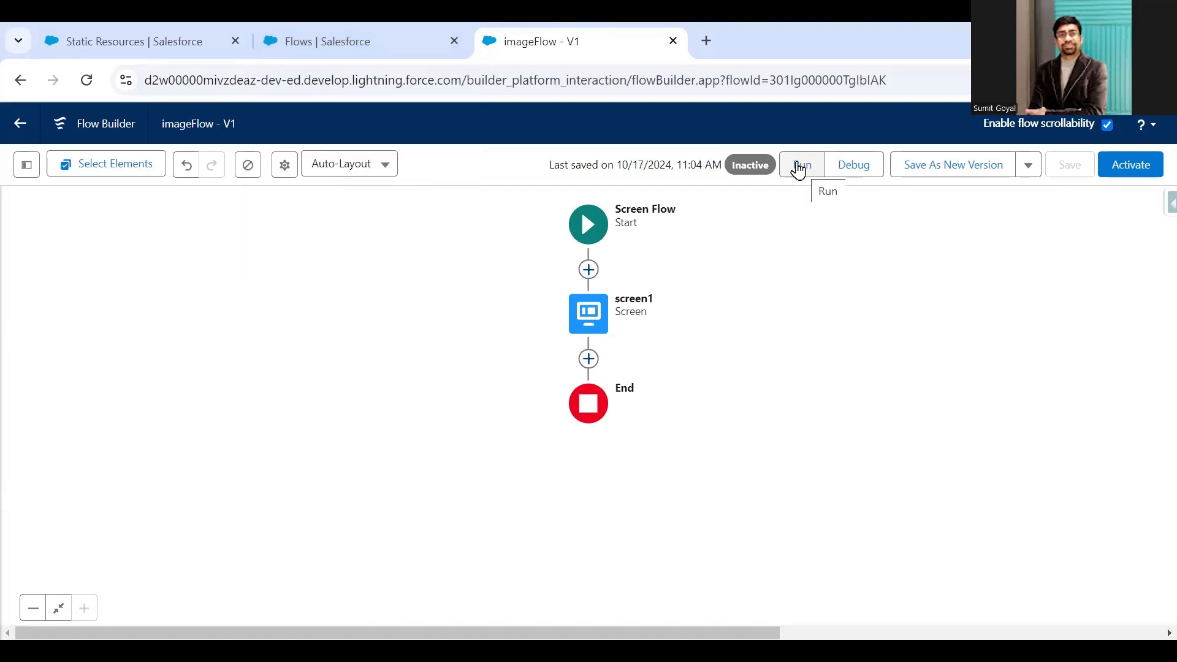
# - Run imageFlow to preview its screen, and close the preview, the flow and the Flows list
pyautogui.click(801, 172)
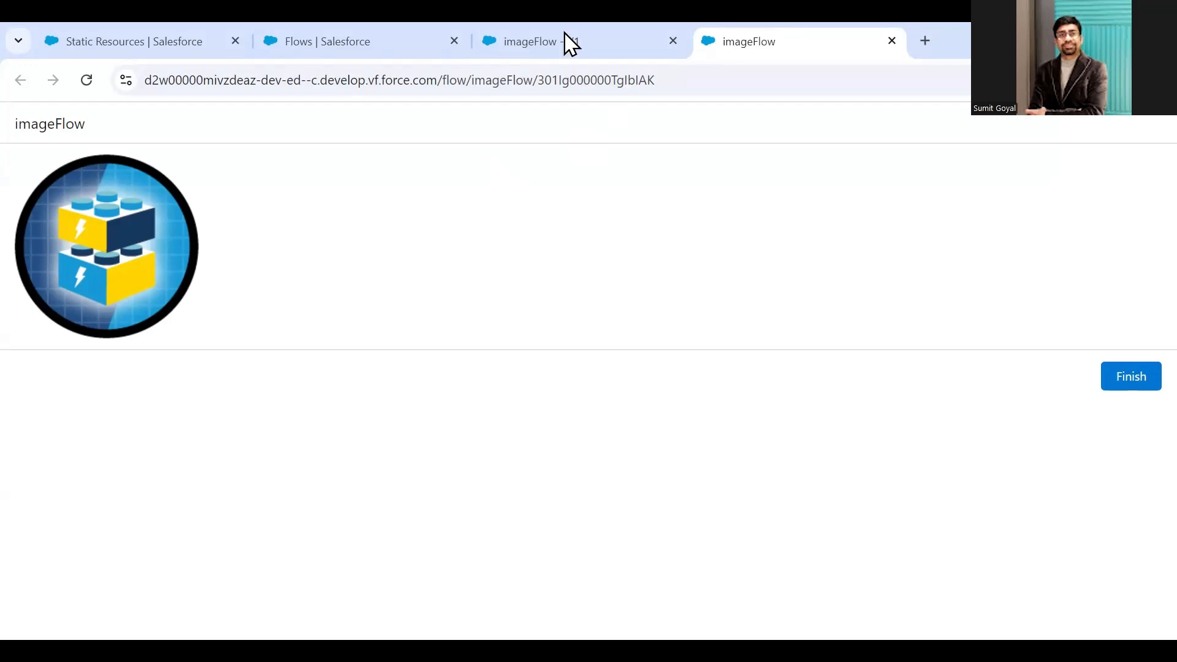
pyautogui.click(893, 41)
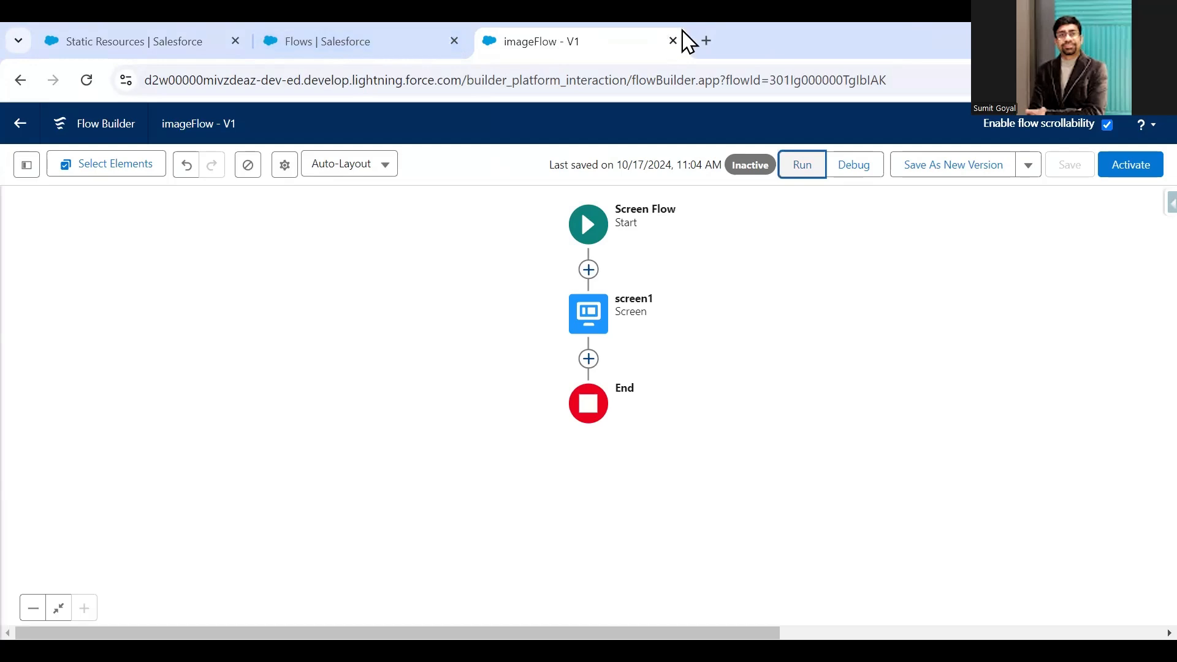
pyautogui.click(673, 41)
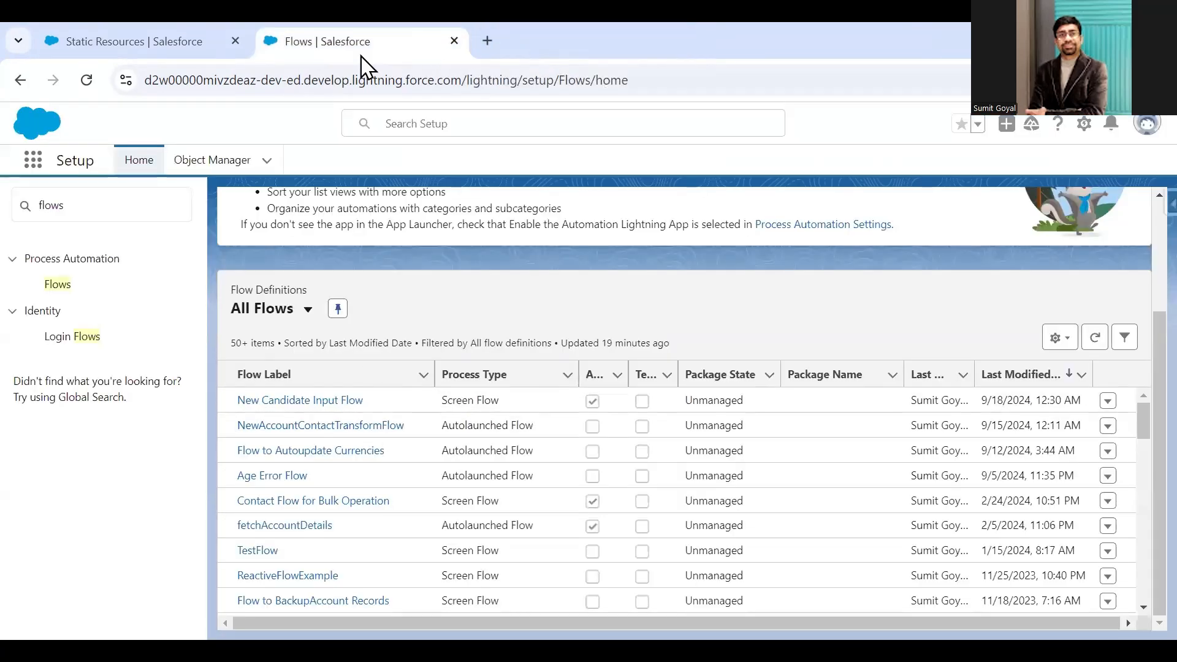
pyautogui.click(455, 41)
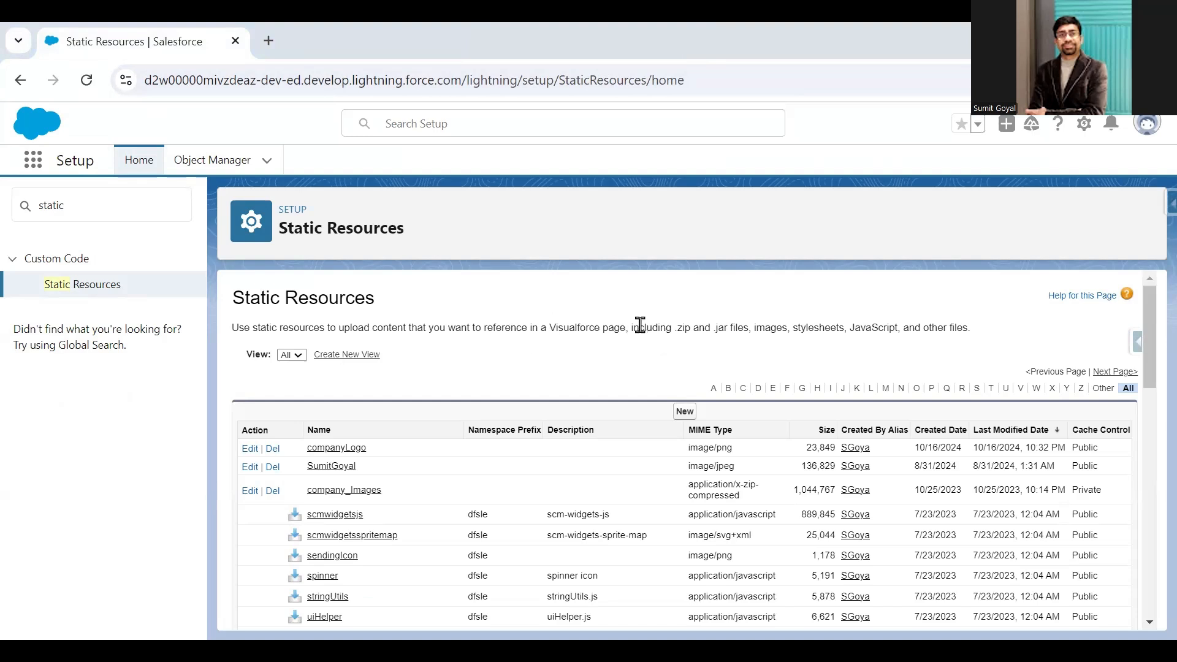
# - Open the companyLogo static resource, view its image file, and return to the resource's details
pyautogui.moveTo(771, 329); pyautogui.dragTo(985, 336)
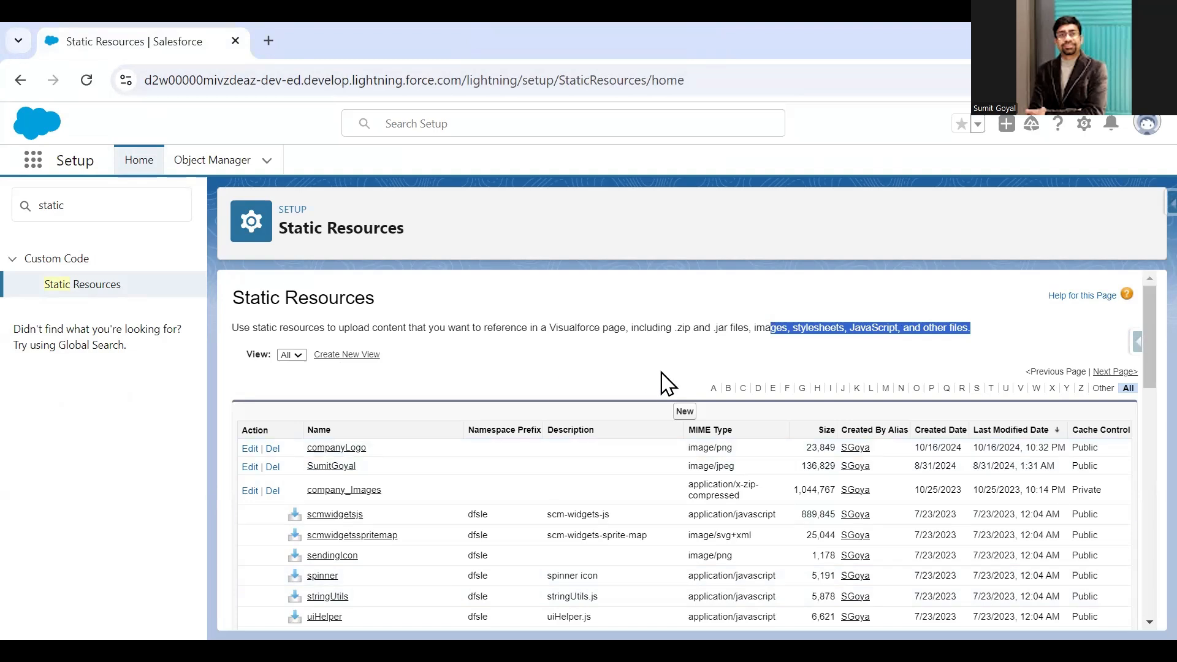
pyautogui.click(329, 455)
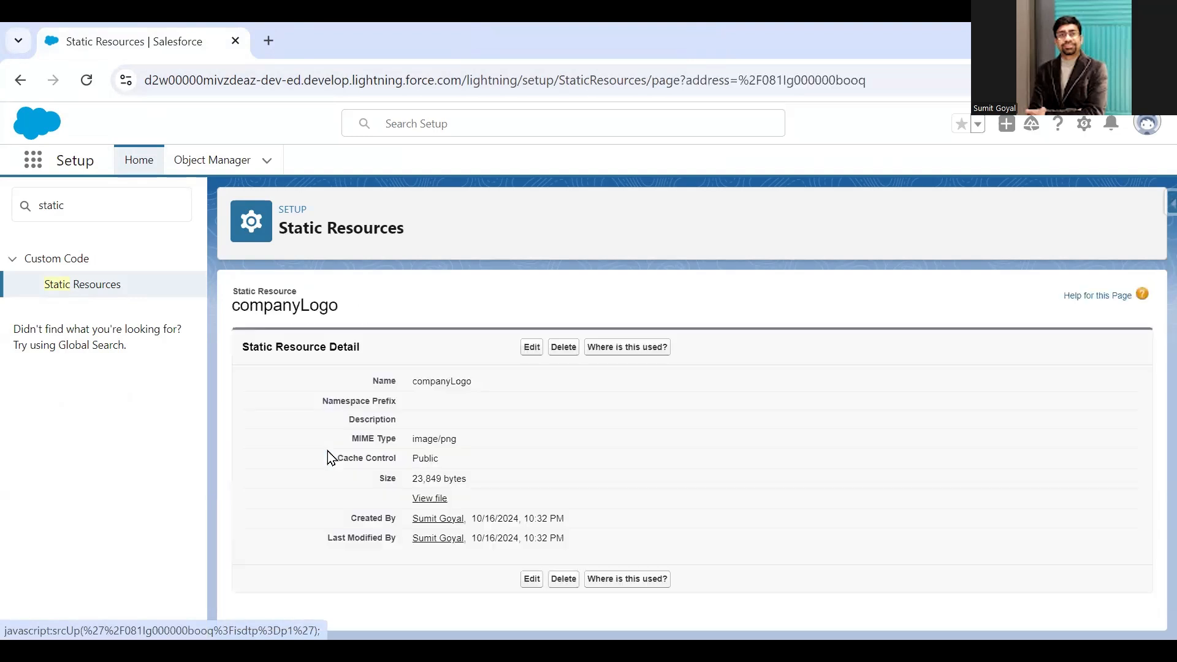
pyautogui.click(433, 499)
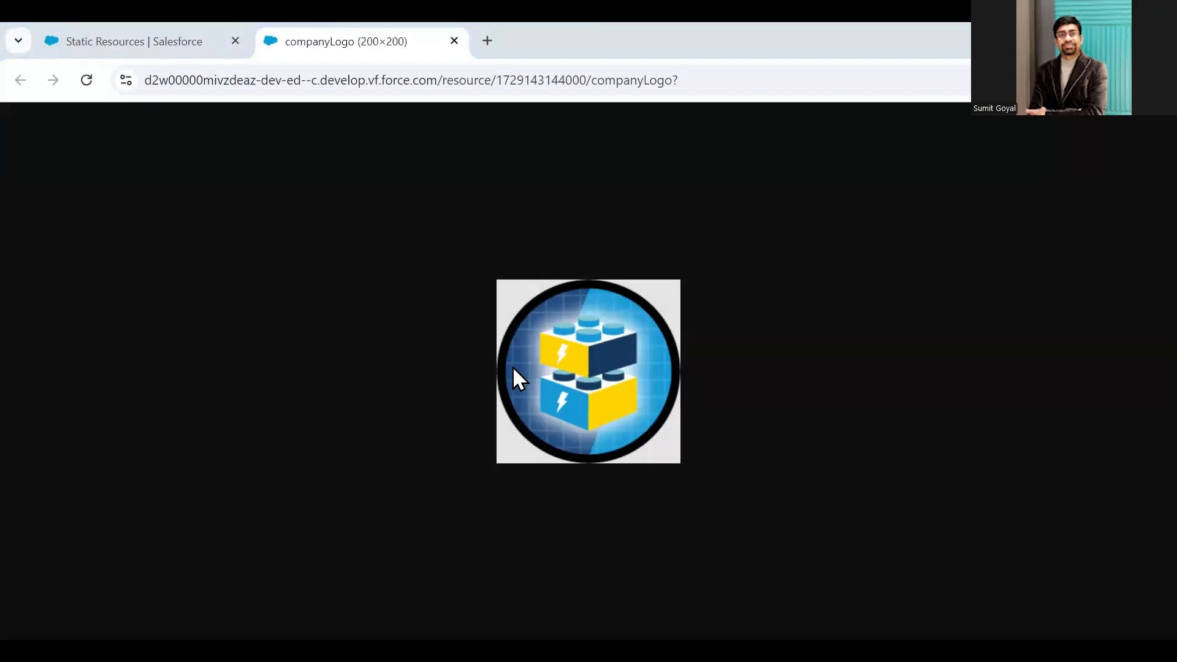
pyautogui.click(454, 41)
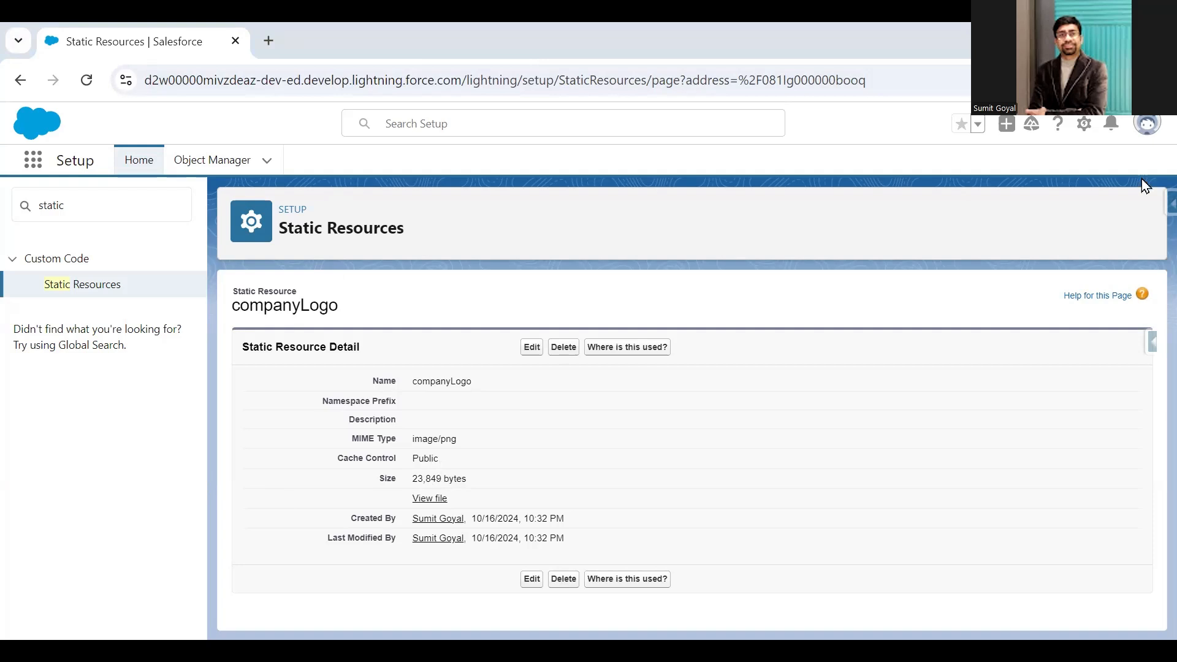
# - Open Setup separately from the static resource page, search for "Flows" and open the Flows page
pyautogui.click(1086, 124)
pyautogui.click(1023, 188)
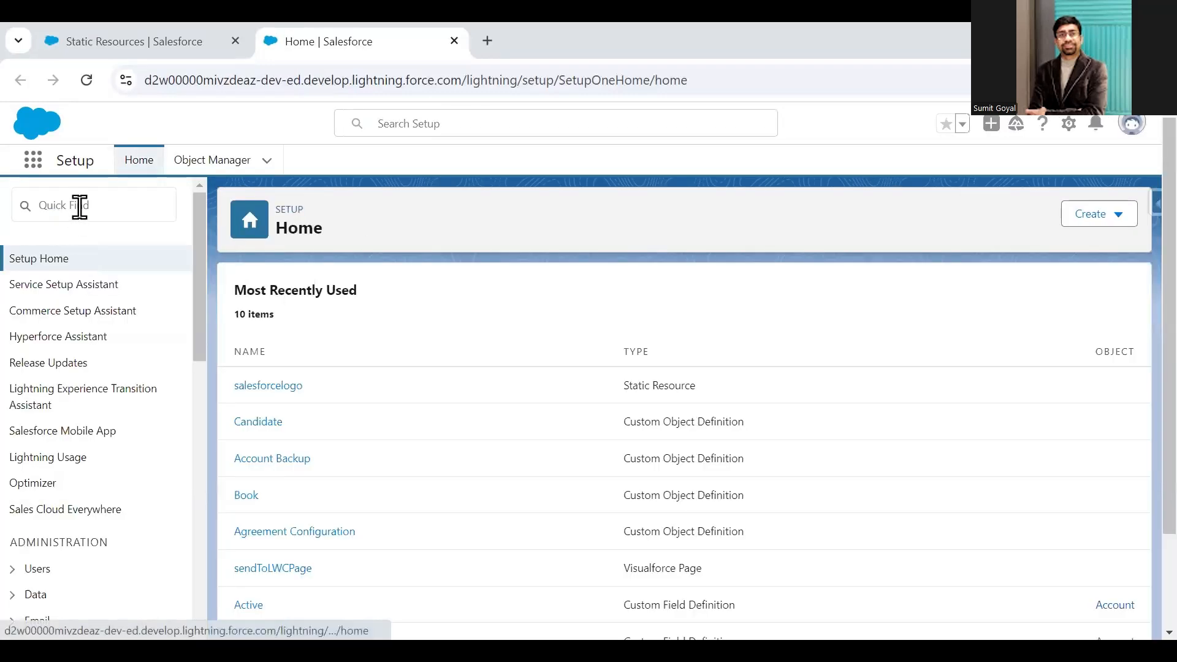
pyautogui.click(80, 207)
pyautogui.write('Flows')
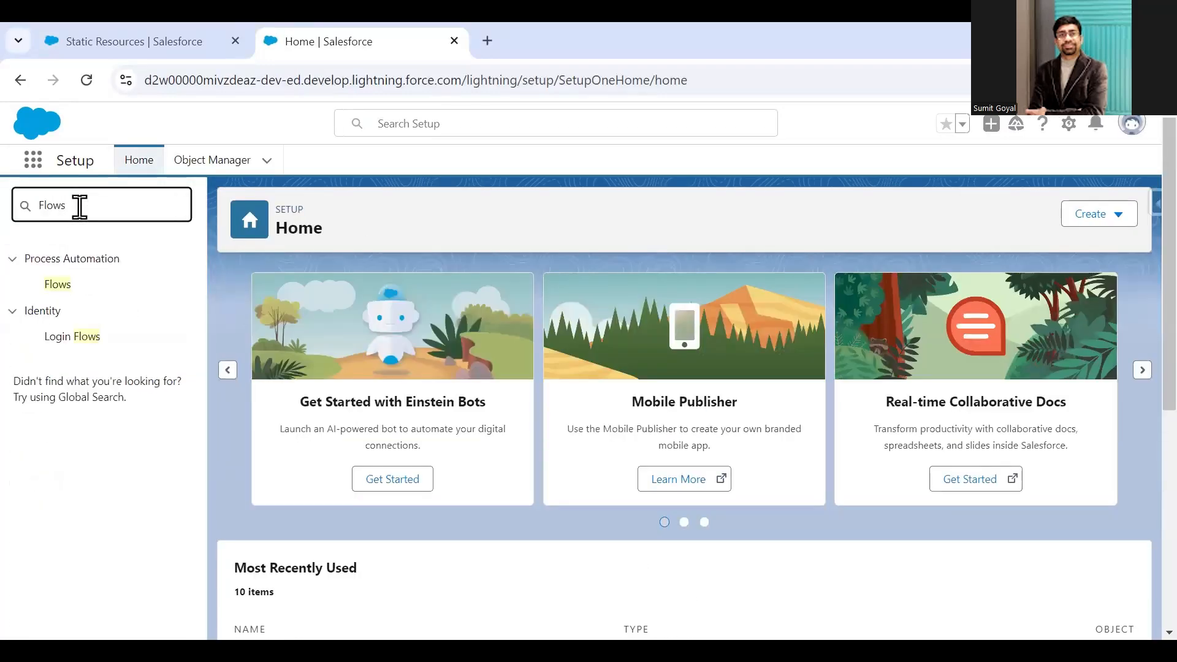
pyautogui.click(77, 39)
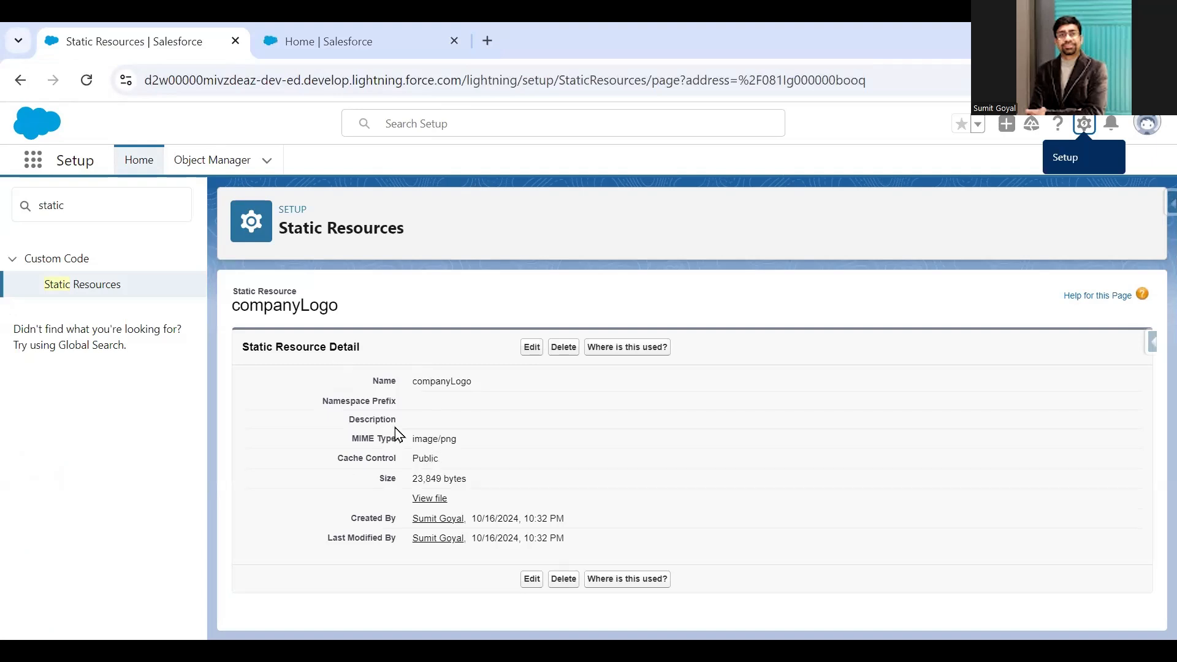
pyautogui.click(294, 33)
pyautogui.click(49, 285)
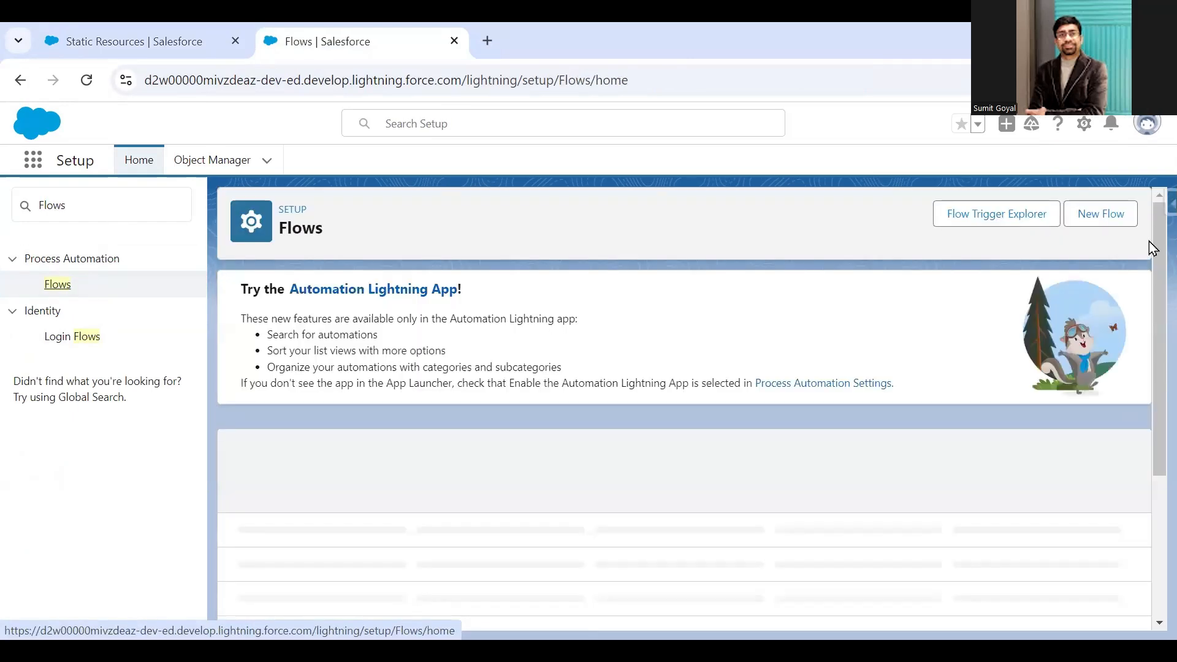
# - Create a new Screen Flow from scratch
pyautogui.click(1100, 215)
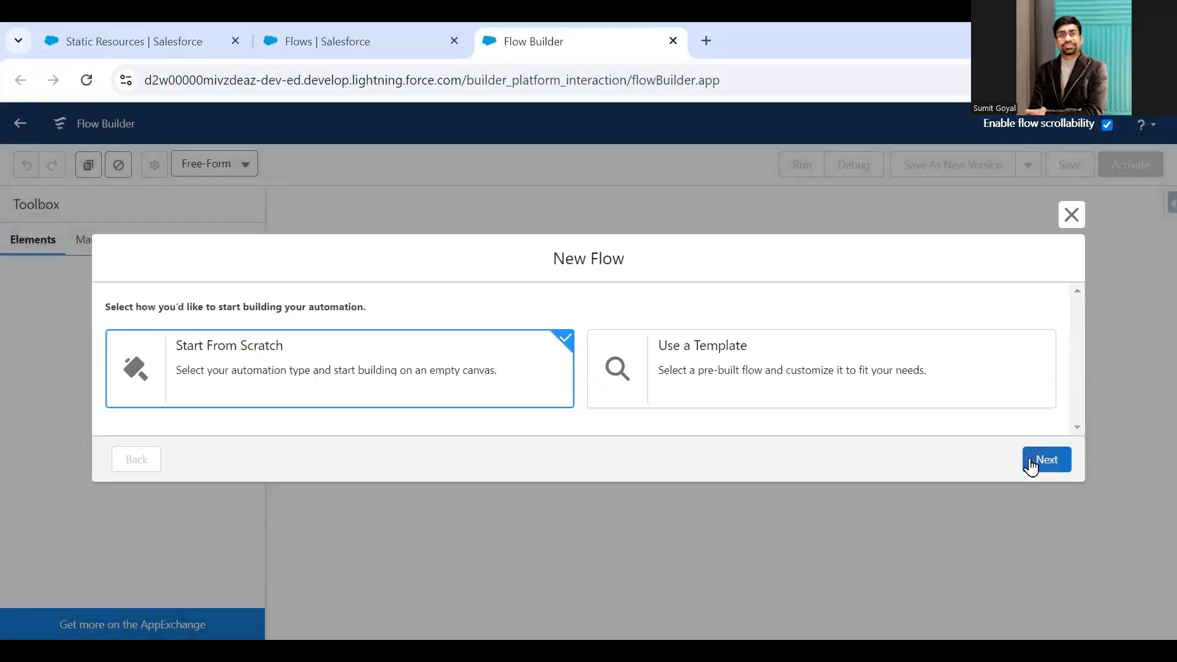
pyautogui.click(1045, 459)
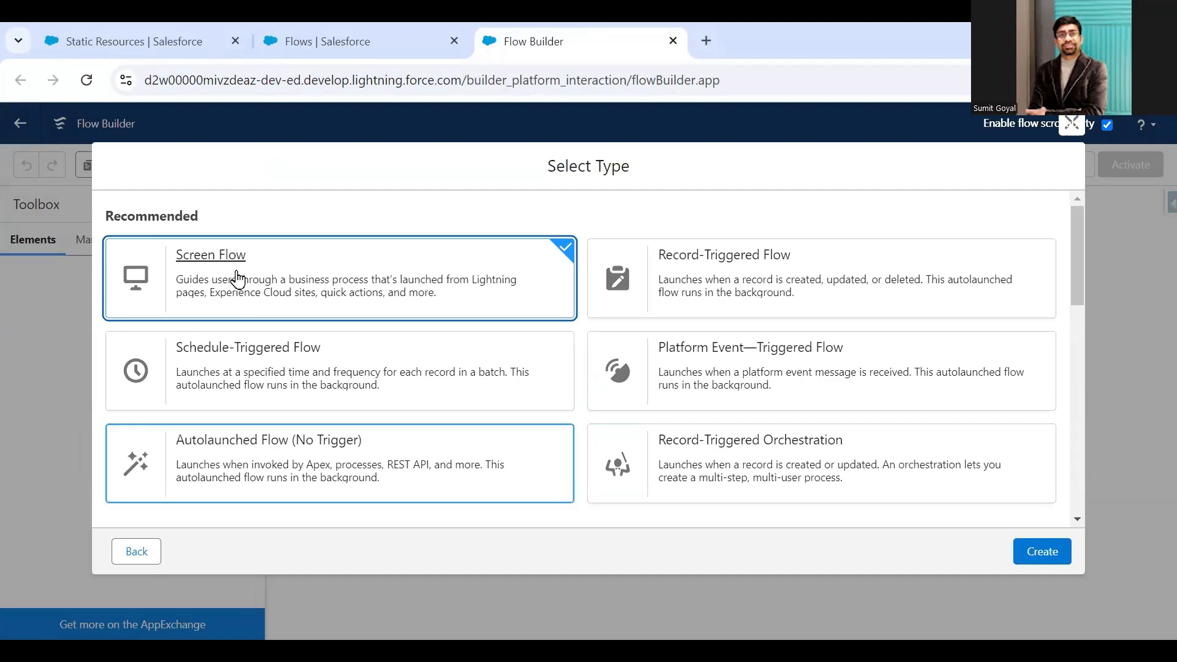
pyautogui.click(1042, 553)
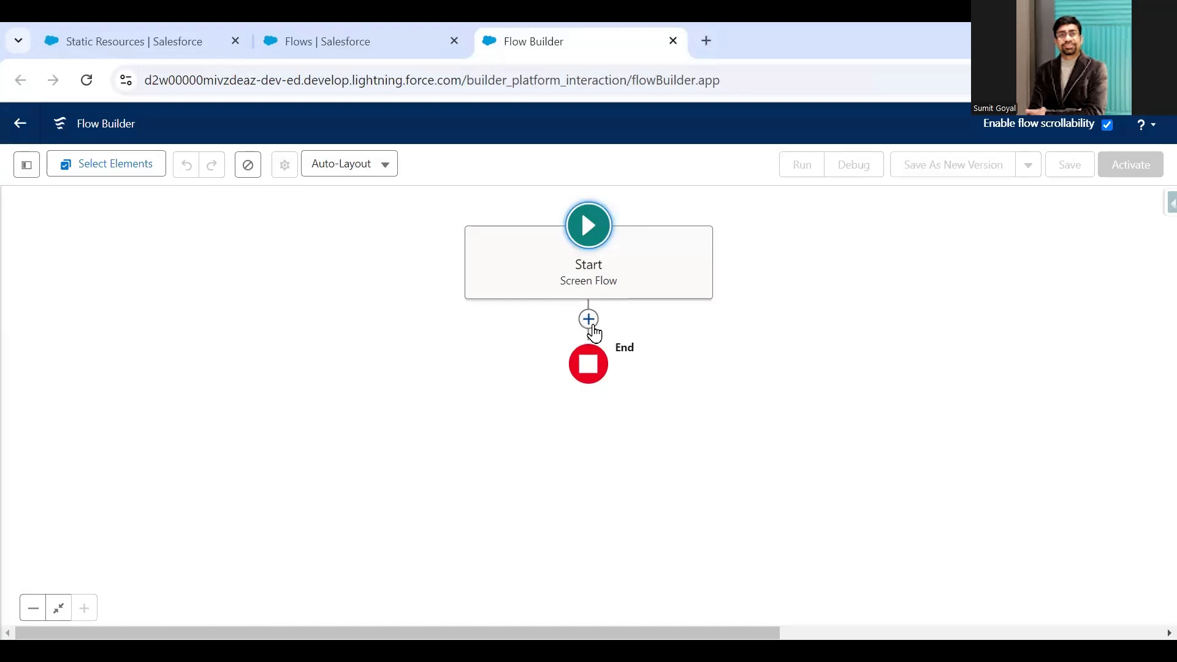
# - Add a Screen element between Start and End, with the label and API name Screen1
pyautogui.click(589, 321)
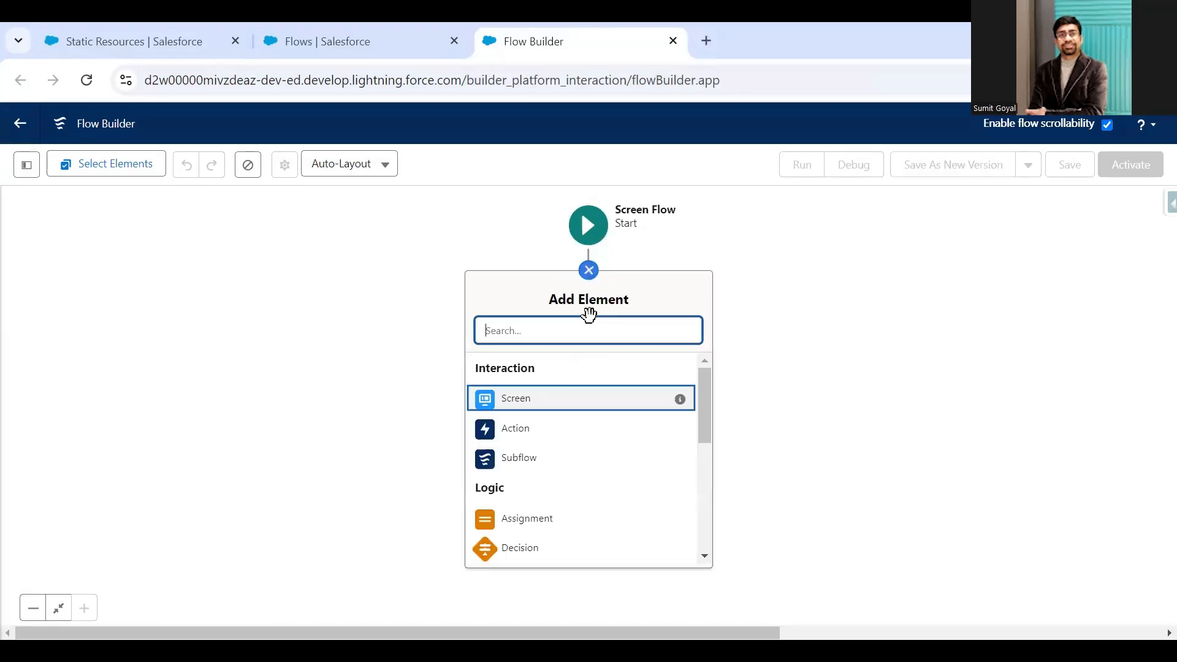
pyautogui.click(531, 405)
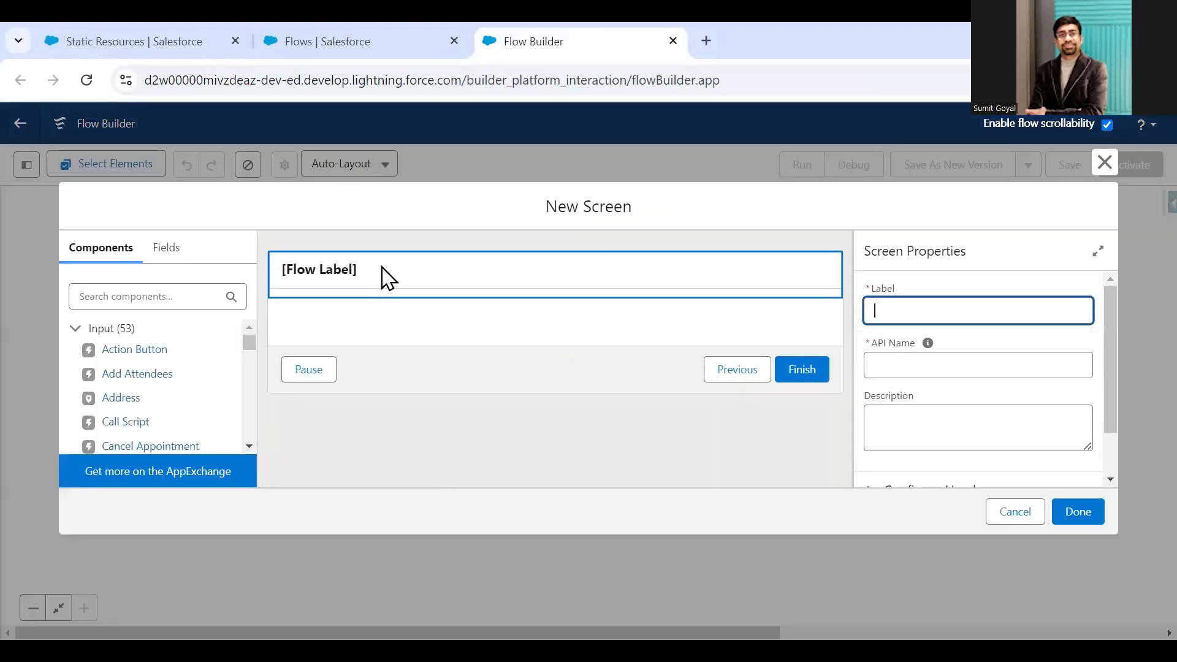
pyautogui.write('Screen1')
pyautogui.press('Tab')
# - Turn off the header of Screen1
pyautogui.scroll(-2, 1000, 371)
pyautogui.click(873, 432)
pyautogui.click(870, 461)
# - Configure the Screen1 footer to hide the Pause and Previous buttons, and turn off the whole footer
pyautogui.scroll(-1, 945, 384)
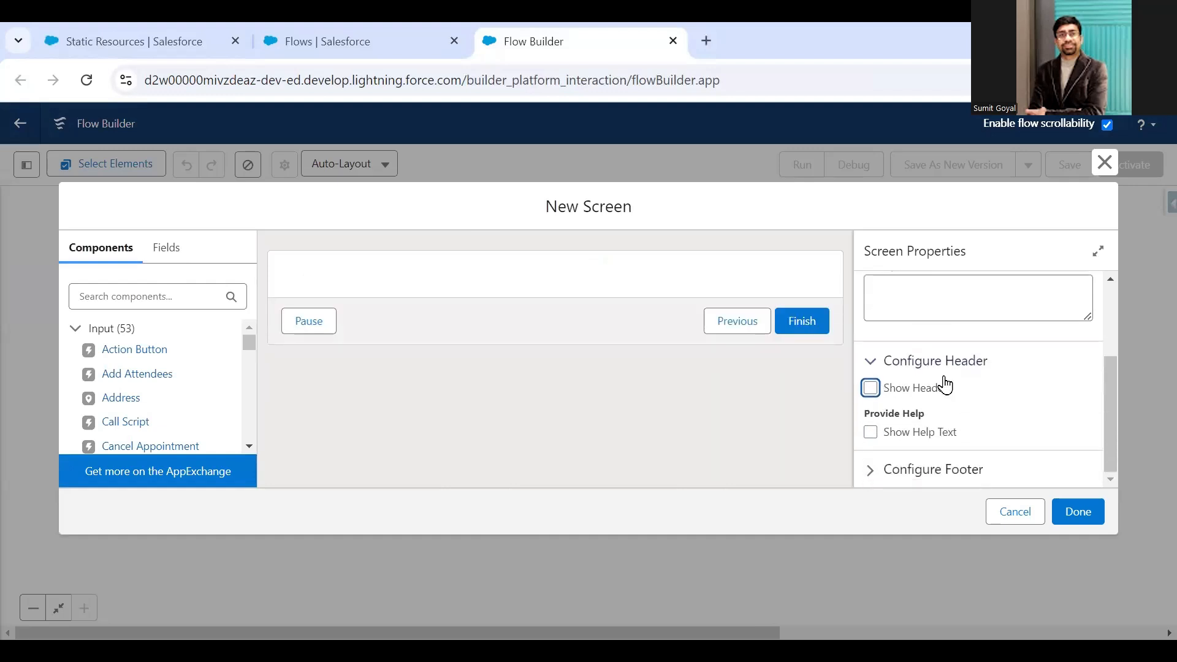
pyautogui.click(865, 477)
pyautogui.scroll(-3, 920, 430)
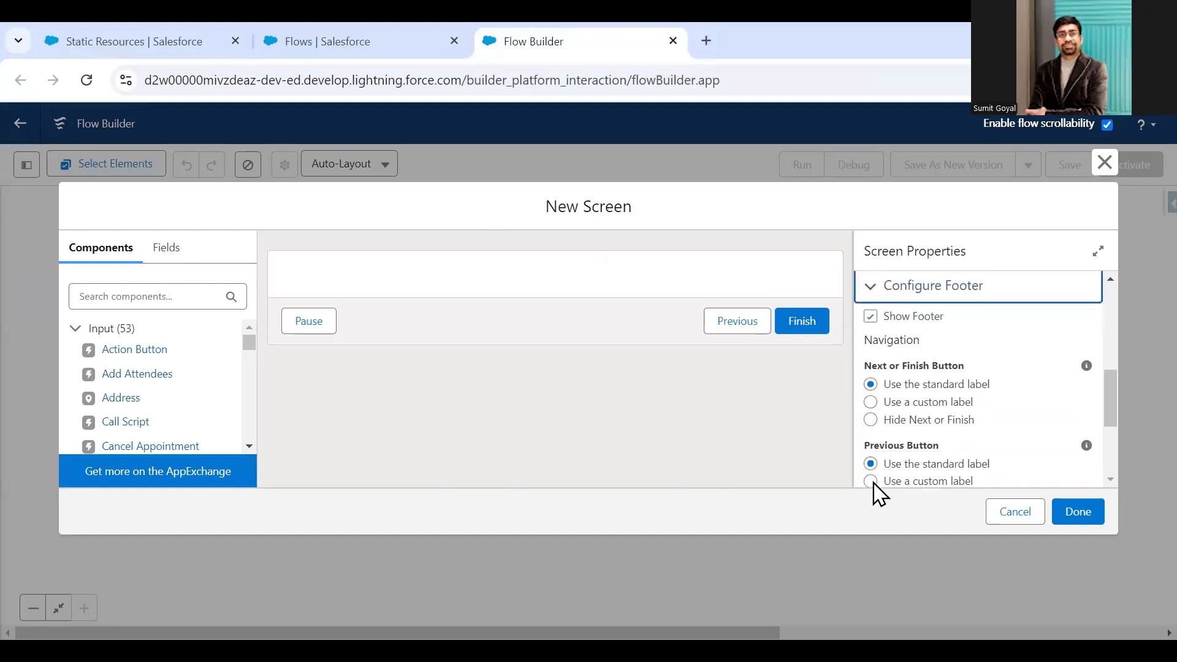
pyautogui.scroll(-3, 883, 421)
pyautogui.click(880, 412)
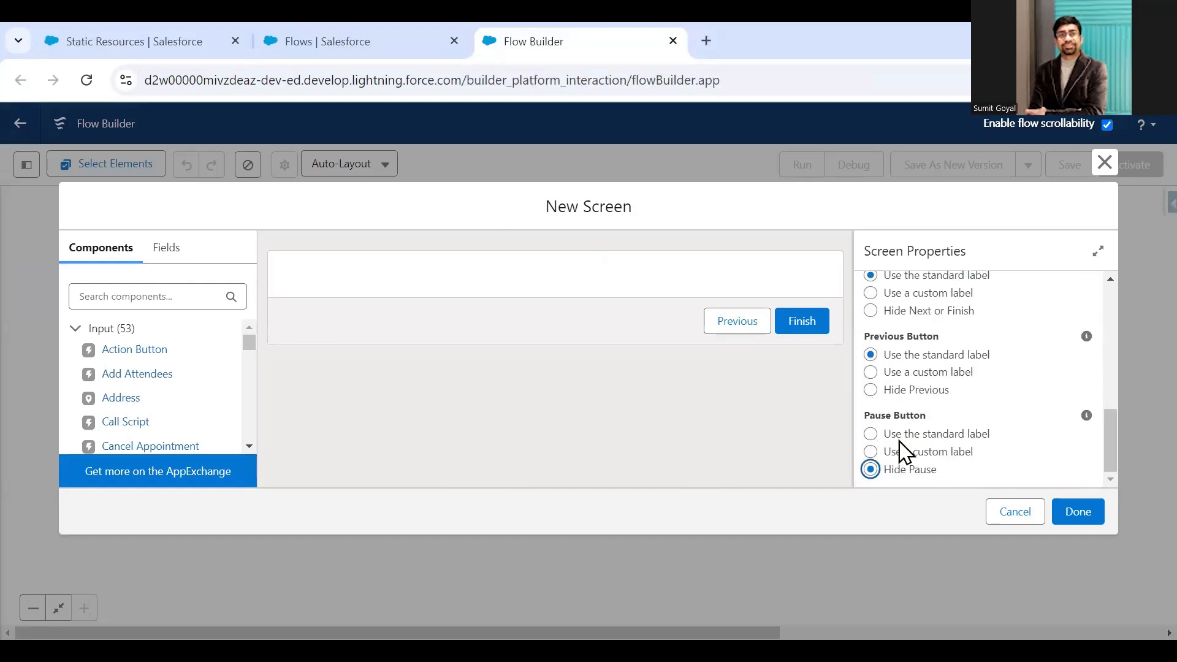
pyautogui.click(872, 391)
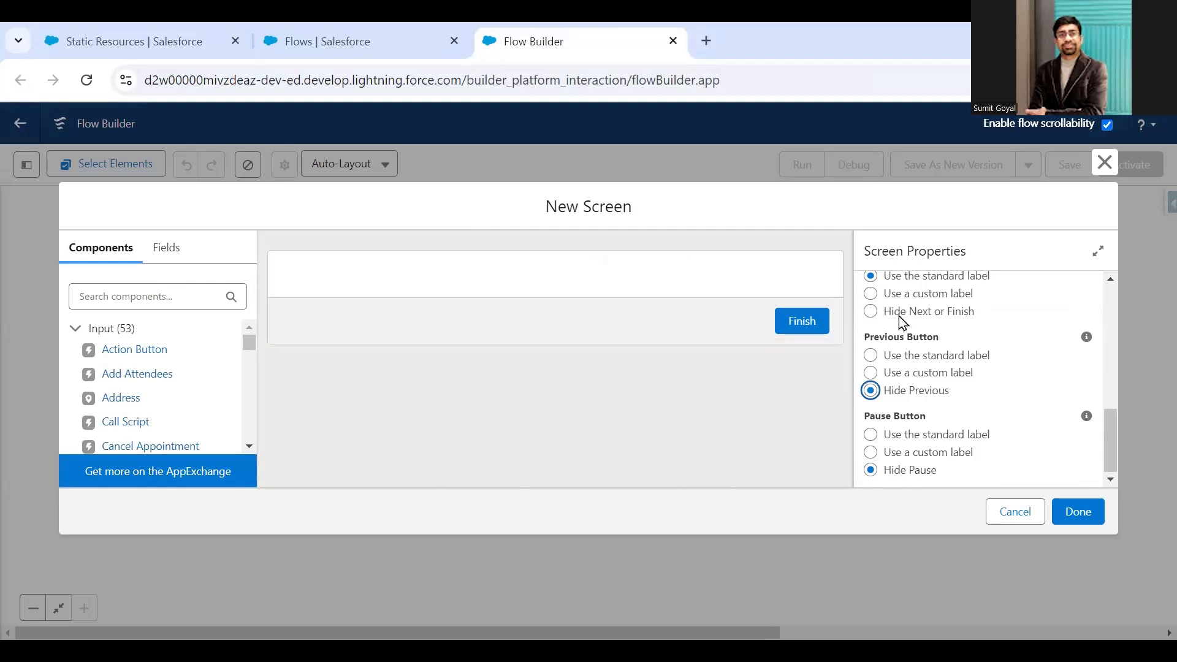
pyautogui.scroll(5, 917, 379)
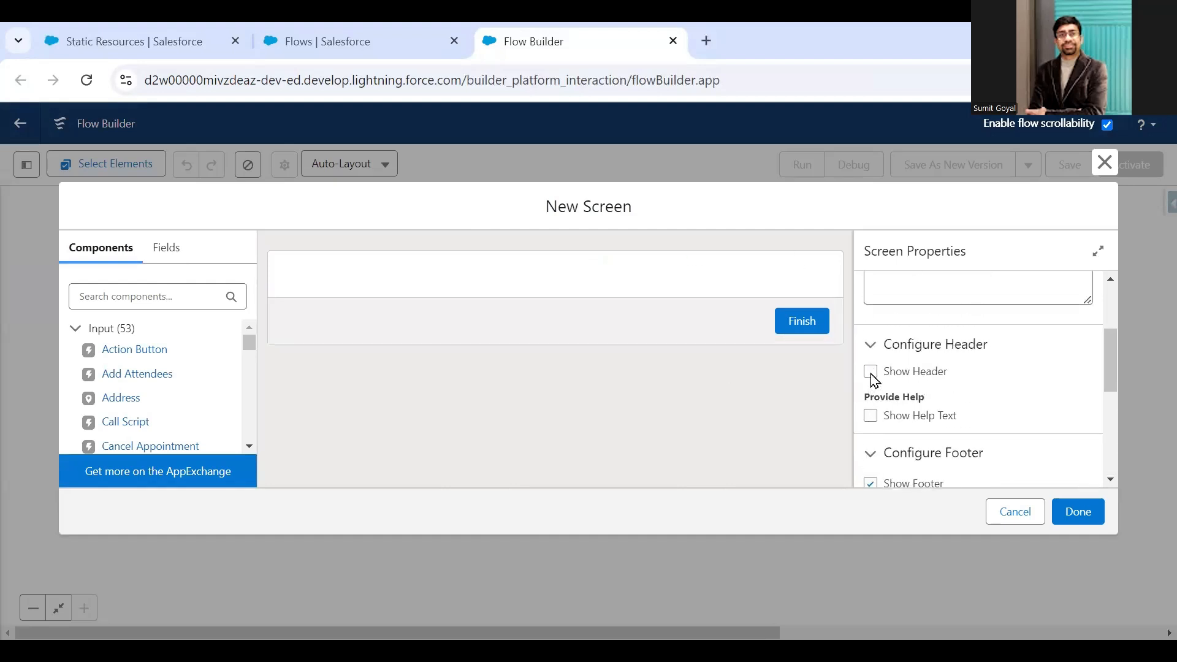
pyautogui.click(871, 483)
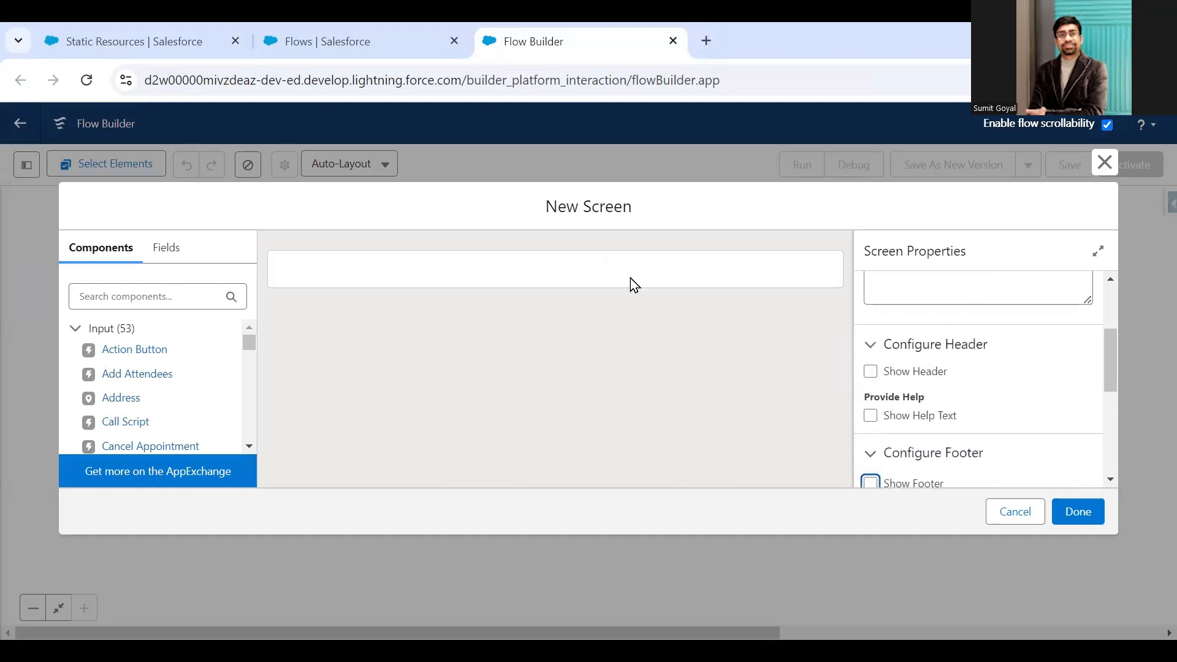
# - Add a Display Image component to the screen with the API name CompanyImage
pyautogui.click(249, 447)
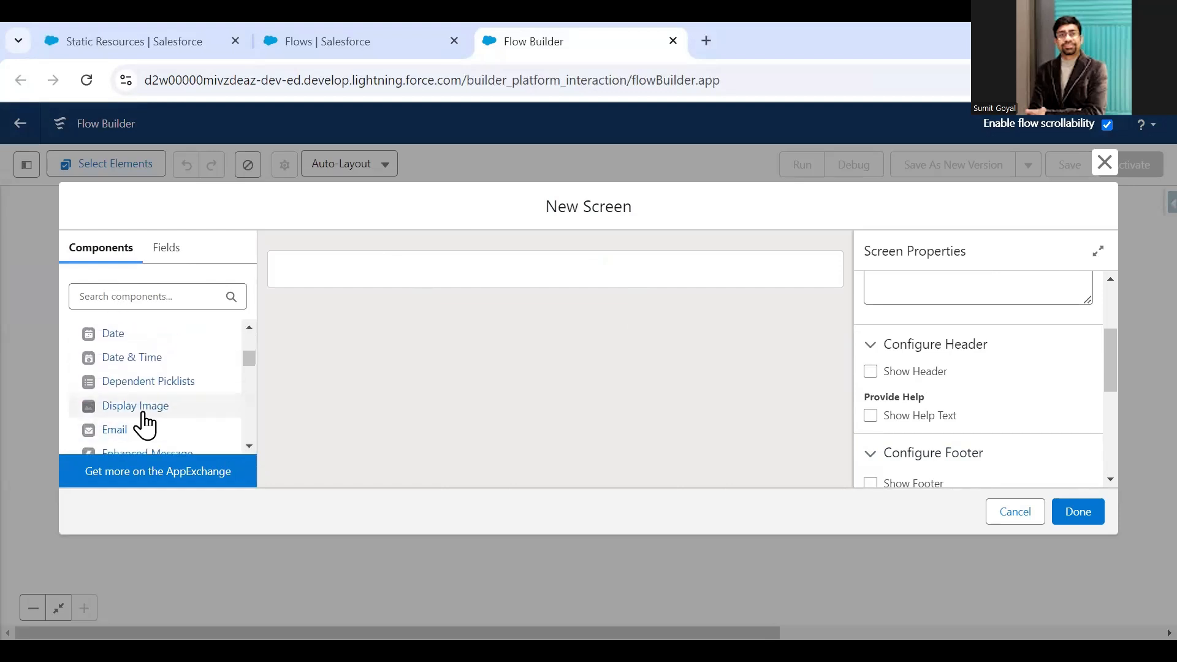
pyautogui.moveTo(132, 406); pyautogui.dragTo(331, 294)
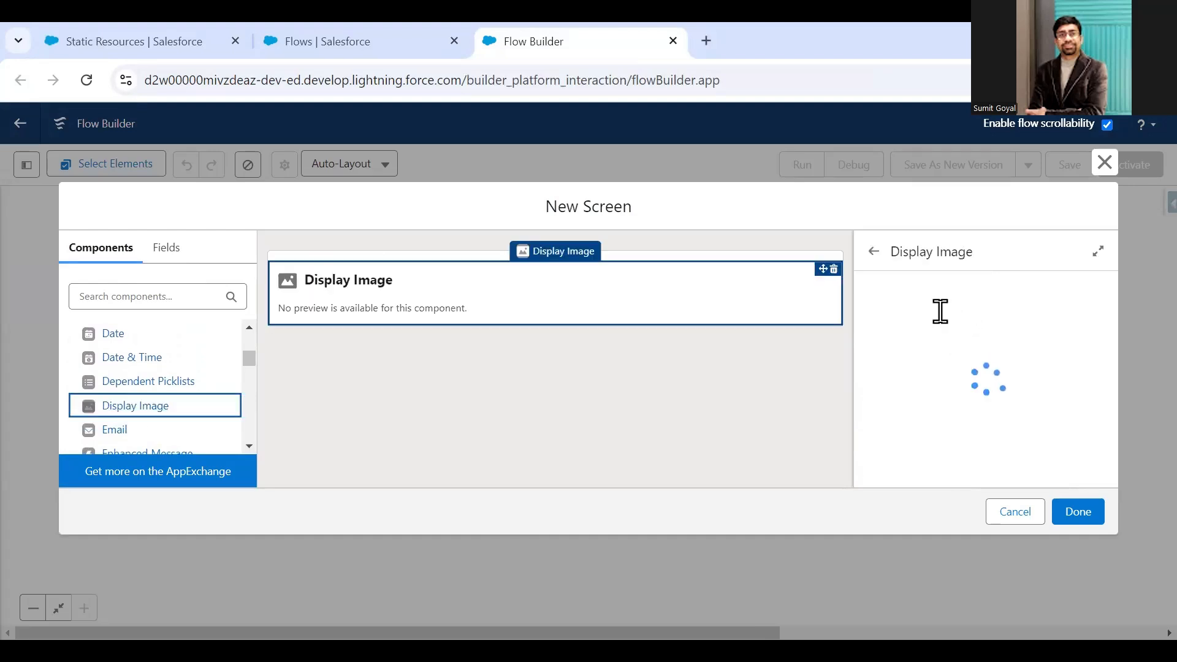
pyautogui.click(931, 308)
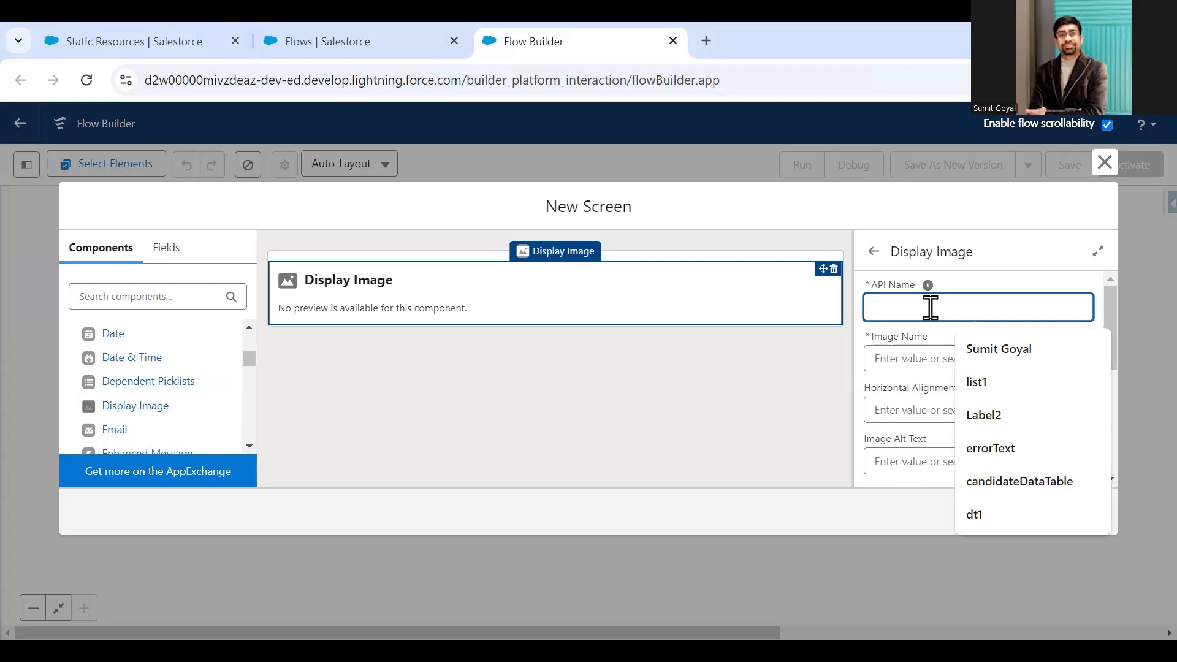
pyautogui.write('CompanyImage')
pyautogui.press('Tab')
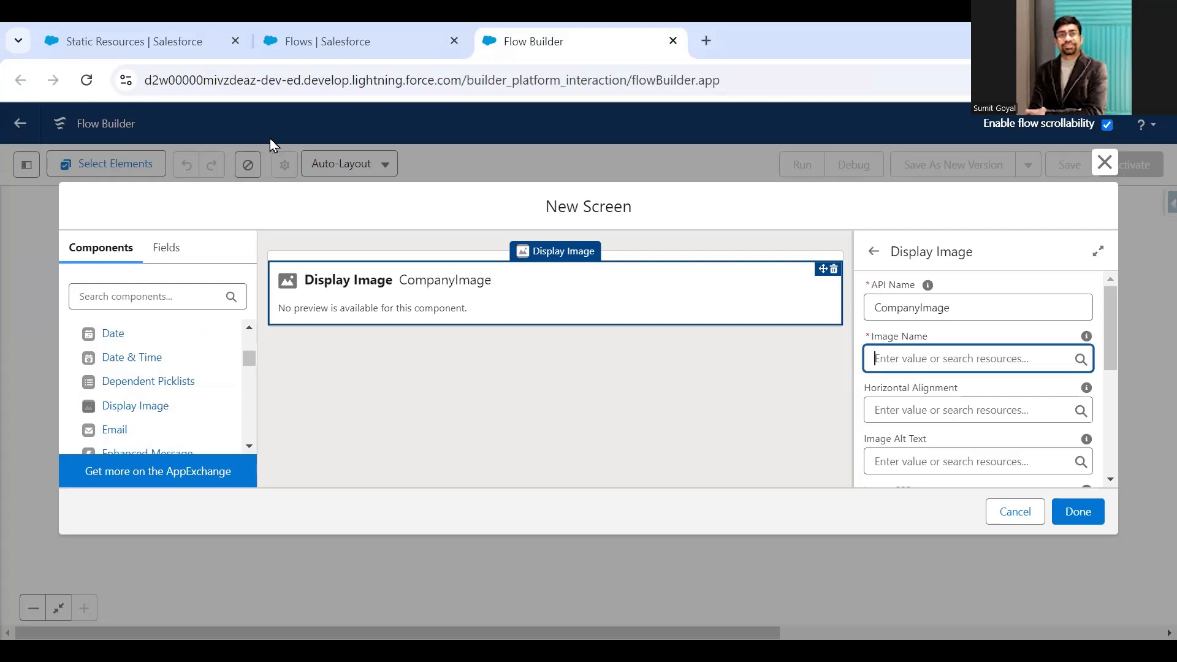
# - Copy the static resource's name, companyLogo, and use it as the Image Name of the CompanyImage component
pyautogui.click(155, 46)
pyautogui.moveTo(411, 381); pyautogui.dragTo(476, 391)
pyautogui.hotkey('ctrl', 'c')
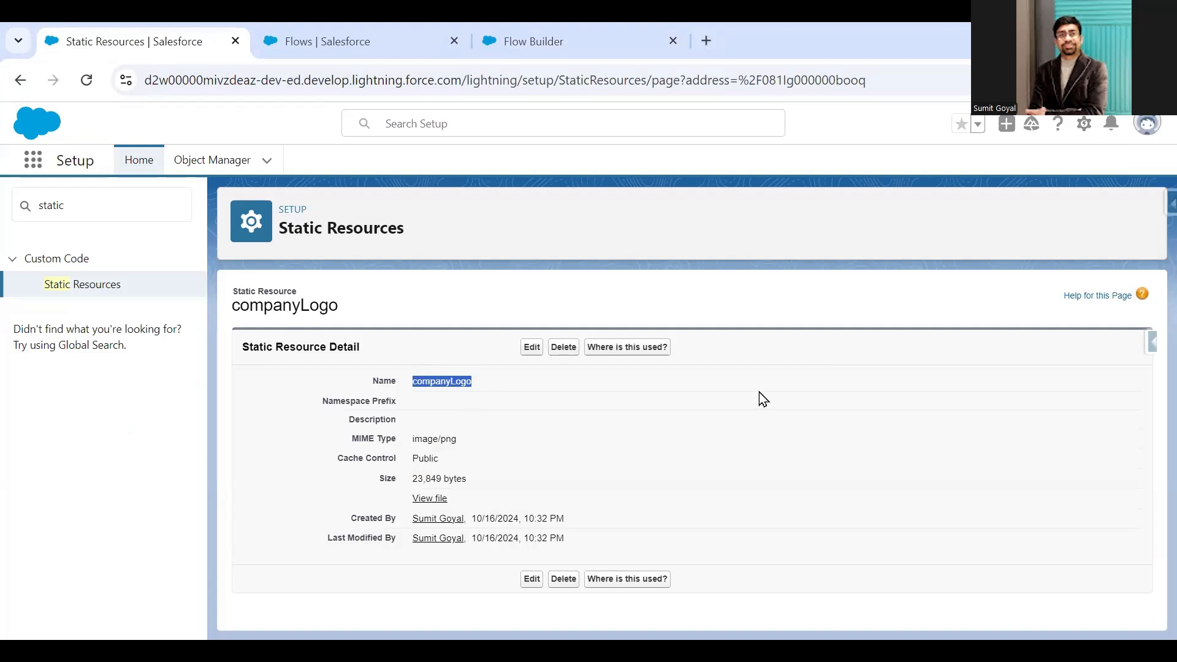
pyautogui.click(529, 40)
pyautogui.hotkey('ctrl', 'v')
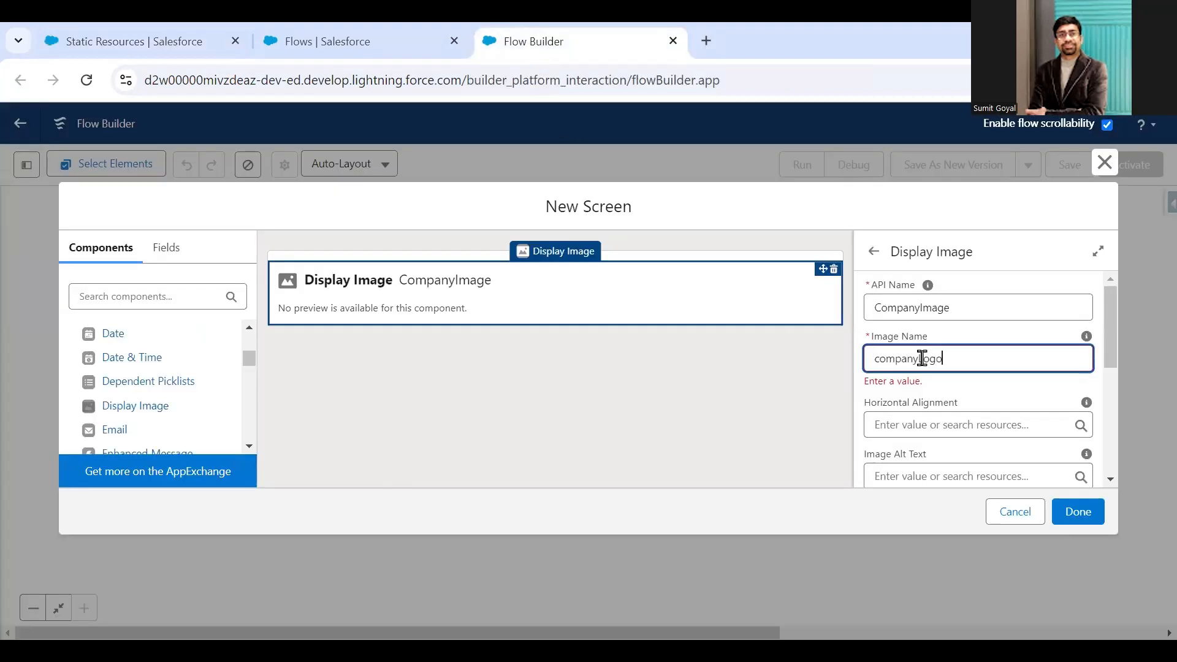
pyautogui.click(967, 423)
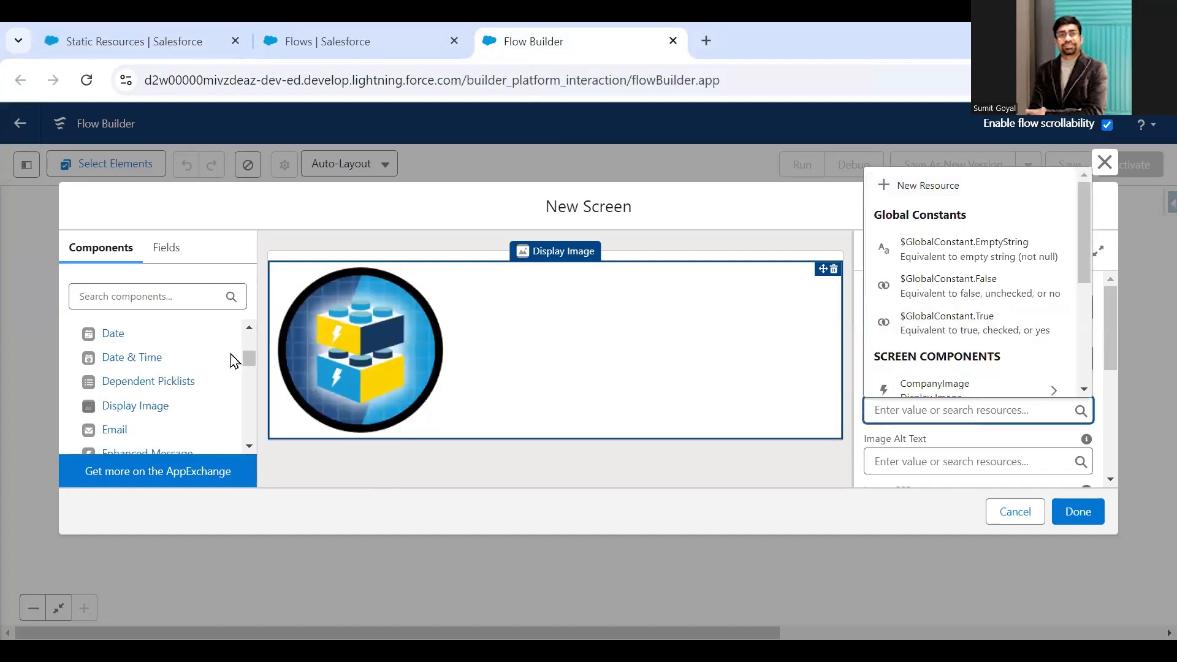
pyautogui.click(723, 462)
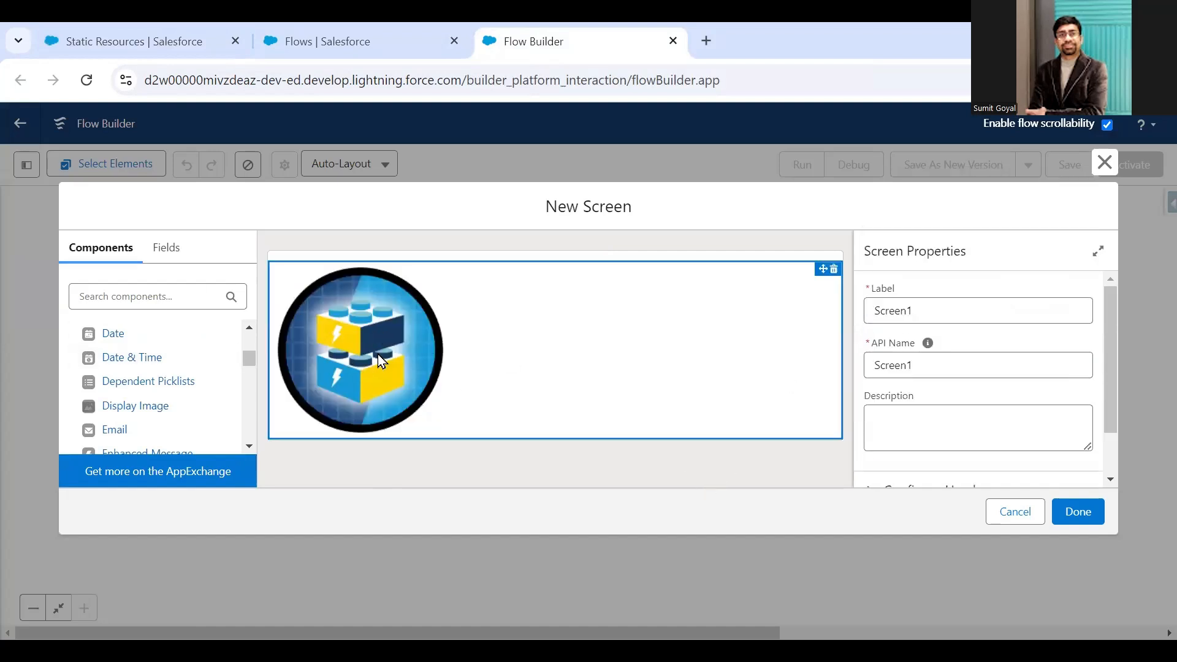
# - Set the Image Alt Text of the CompanyImage component to Company Logo and finish configuring Screen1
pyautogui.click(362, 348)
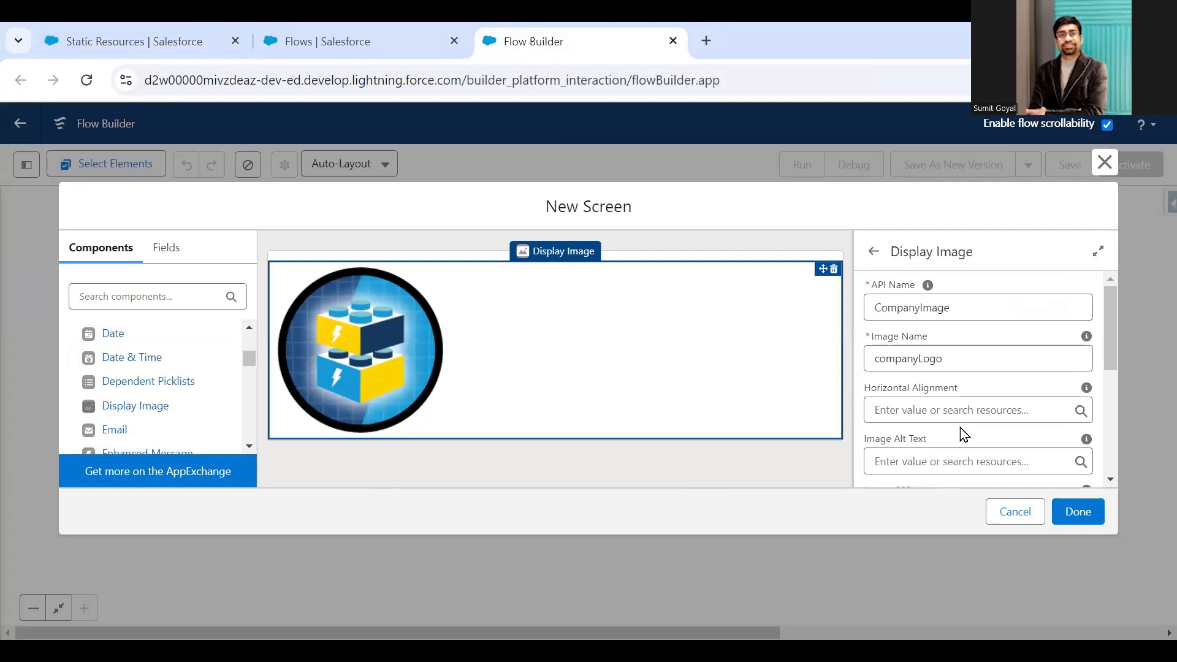
pyautogui.scroll(-2, 935, 389)
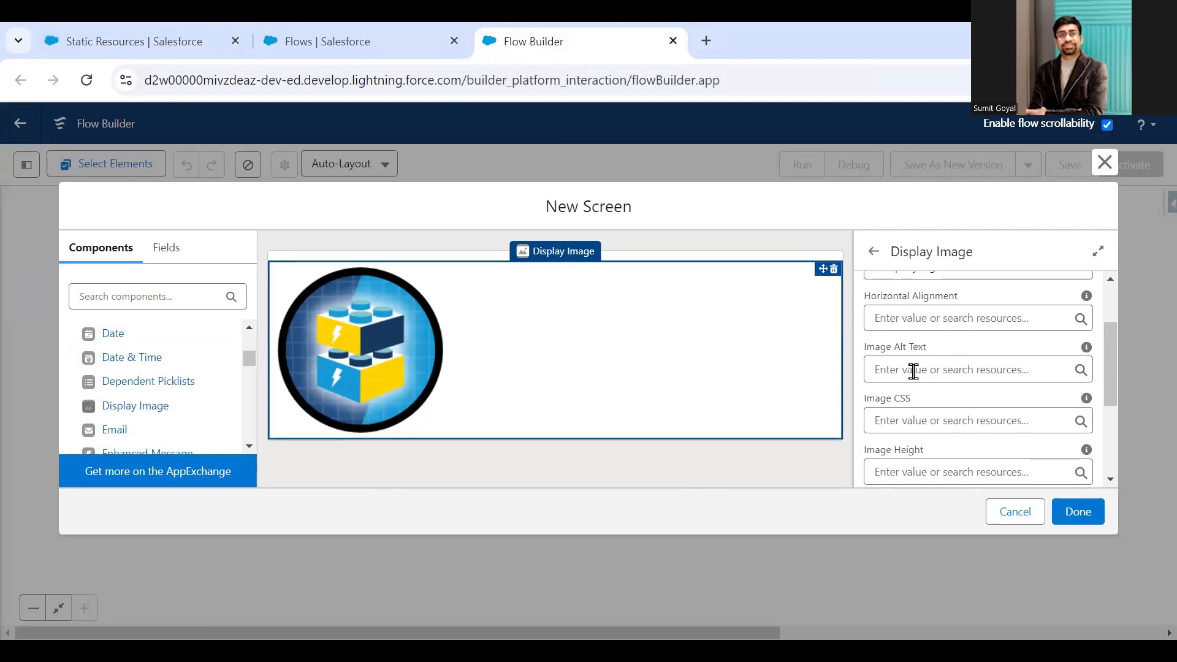
pyautogui.moveTo(1085, 348)
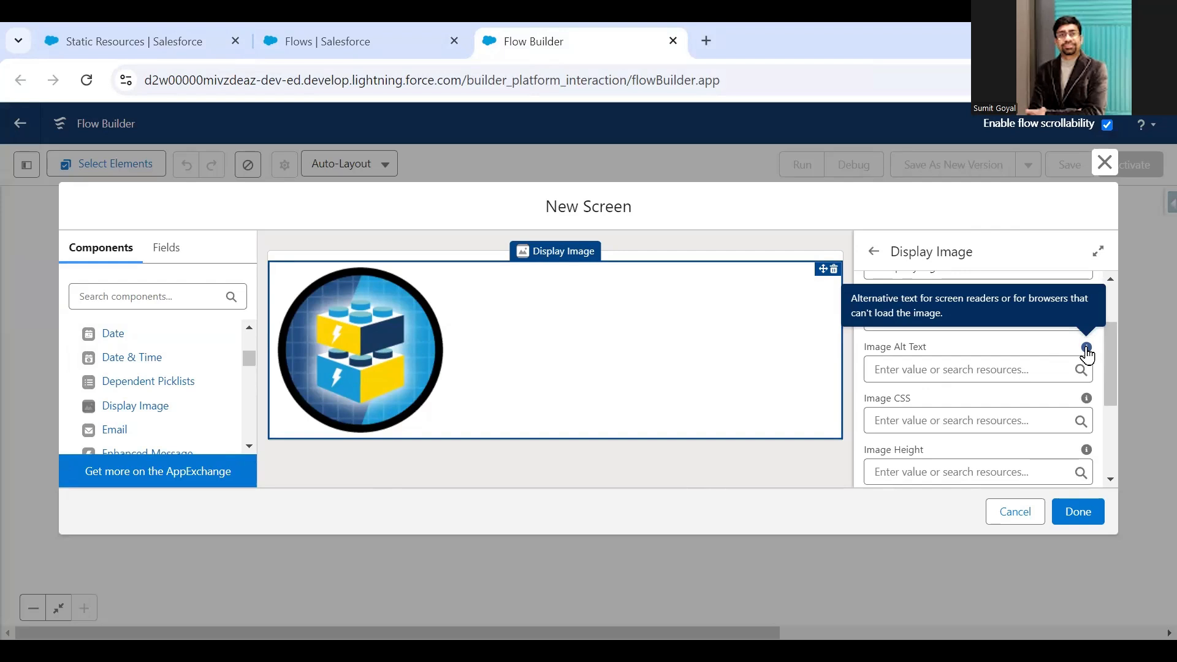
pyautogui.click(905, 371)
pyautogui.write('C')
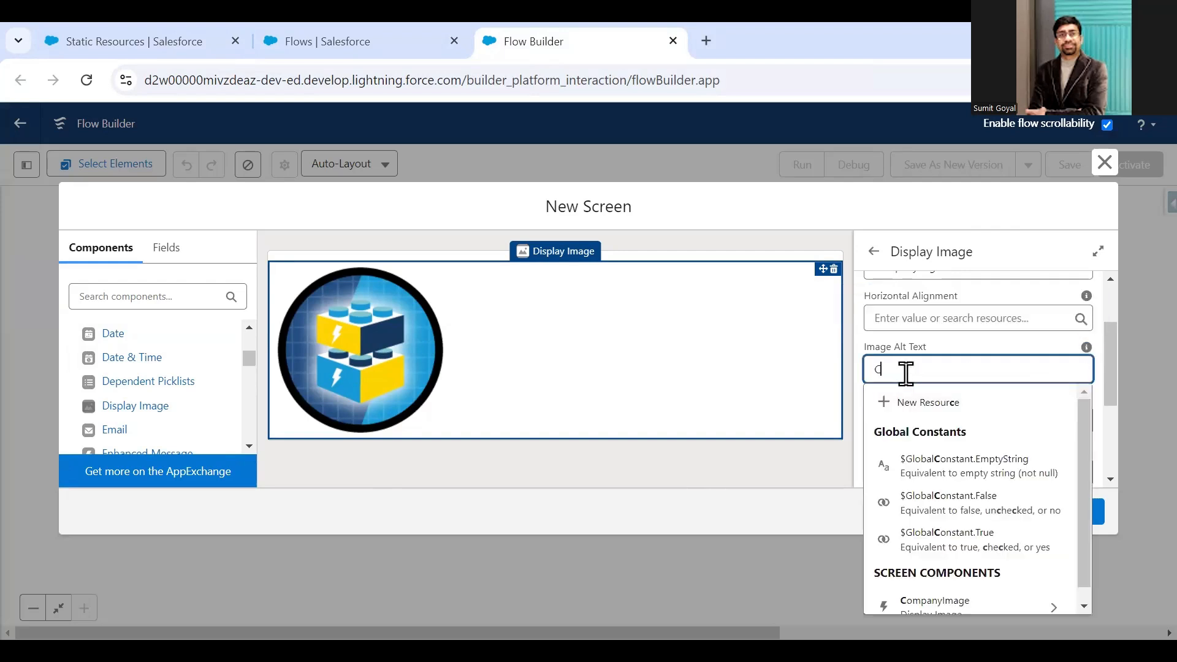
pyautogui.write('ompany Logo')
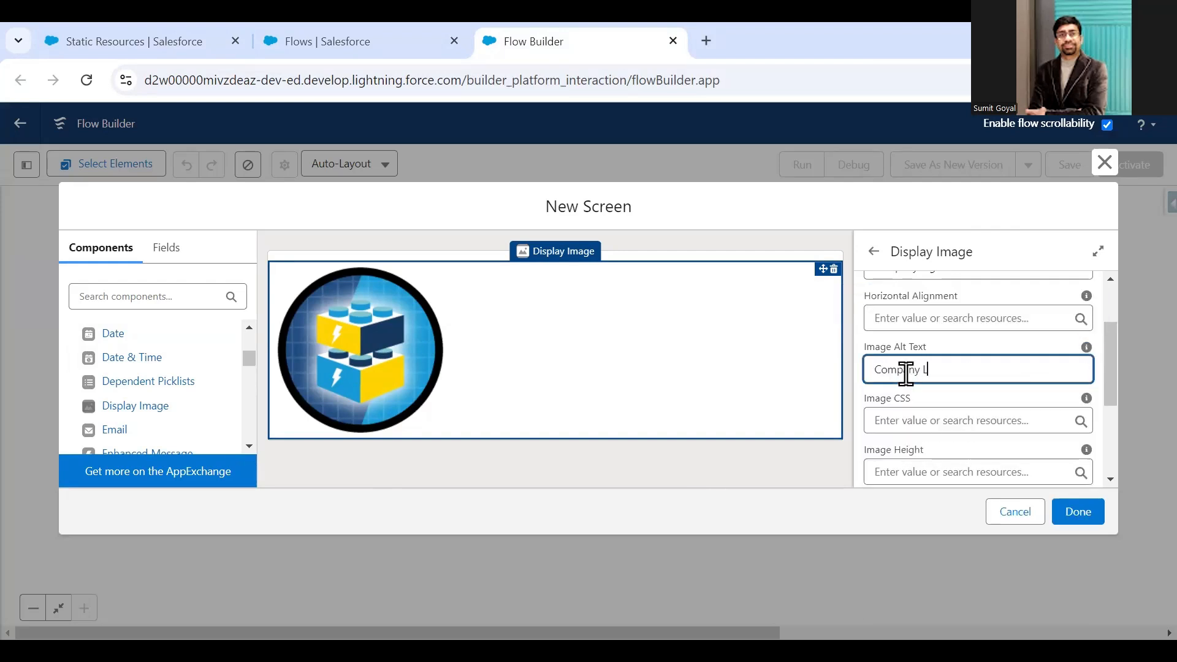
pyautogui.moveTo(1088, 402)
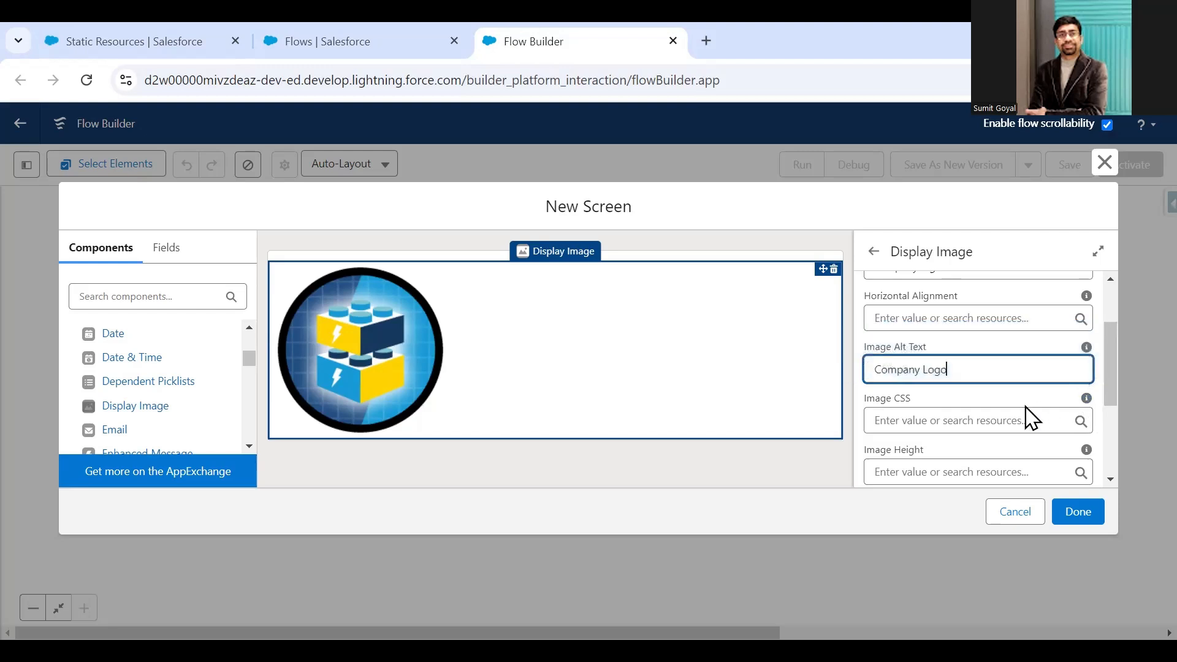
pyautogui.scroll(-2, 920, 423)
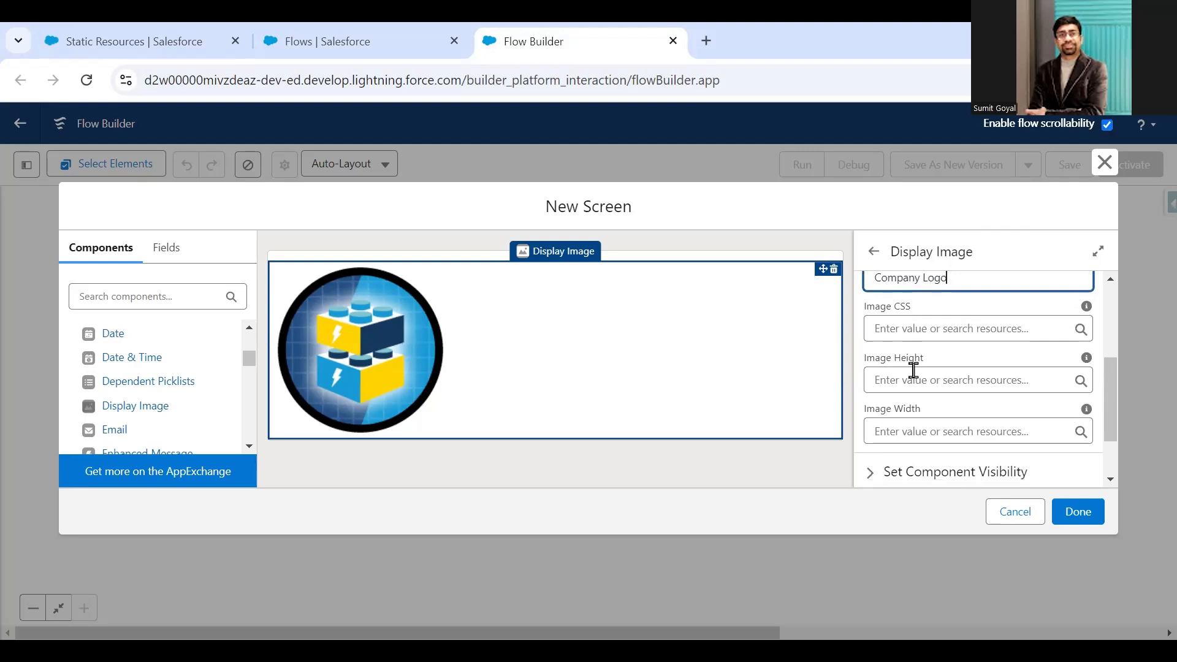
pyautogui.scroll(-2, 929, 410)
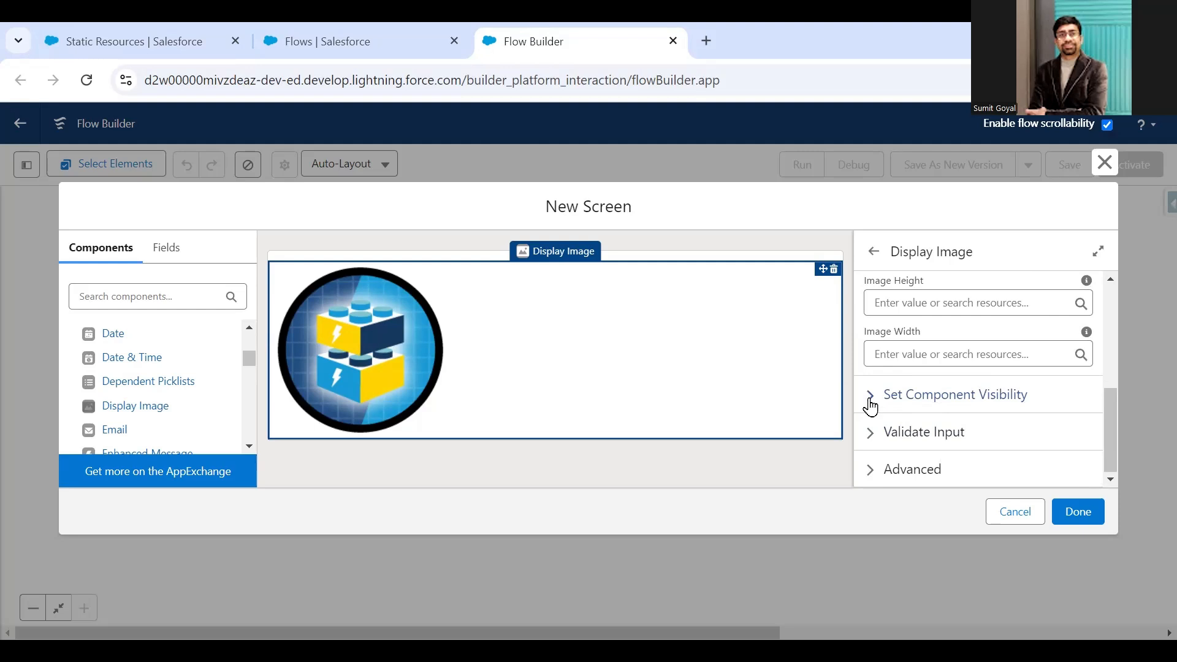
pyautogui.click(1082, 513)
# - Save the flow with the label FlowToDisplayImage and run it
pyautogui.click(1068, 166)
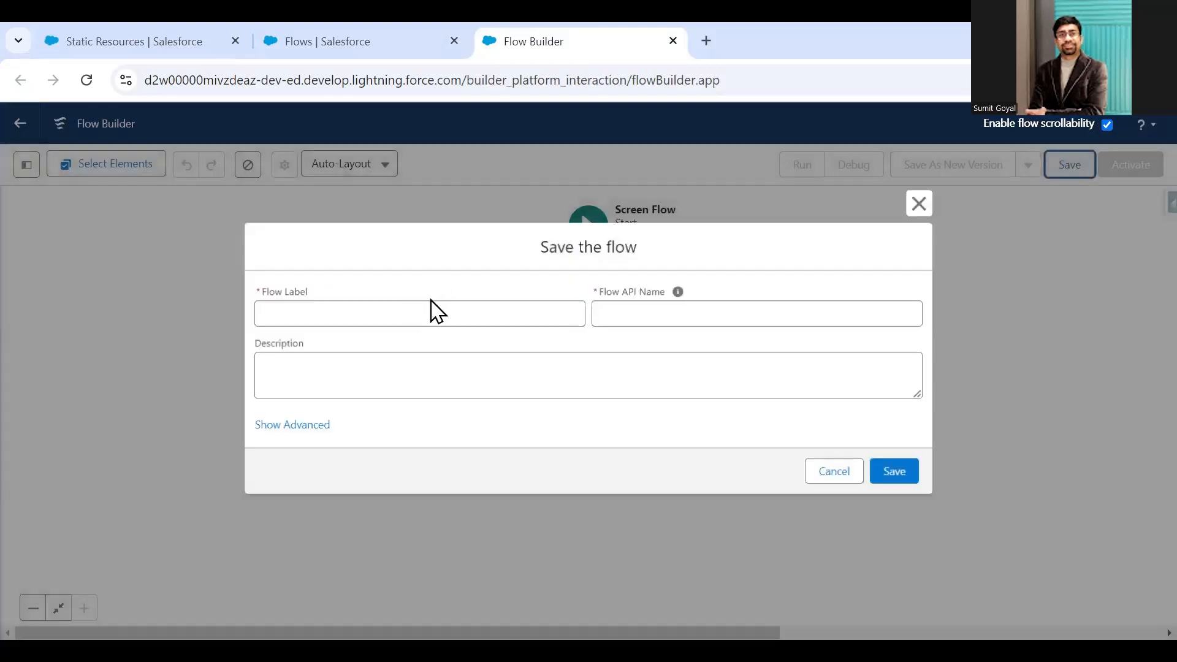
pyautogui.click(315, 314)
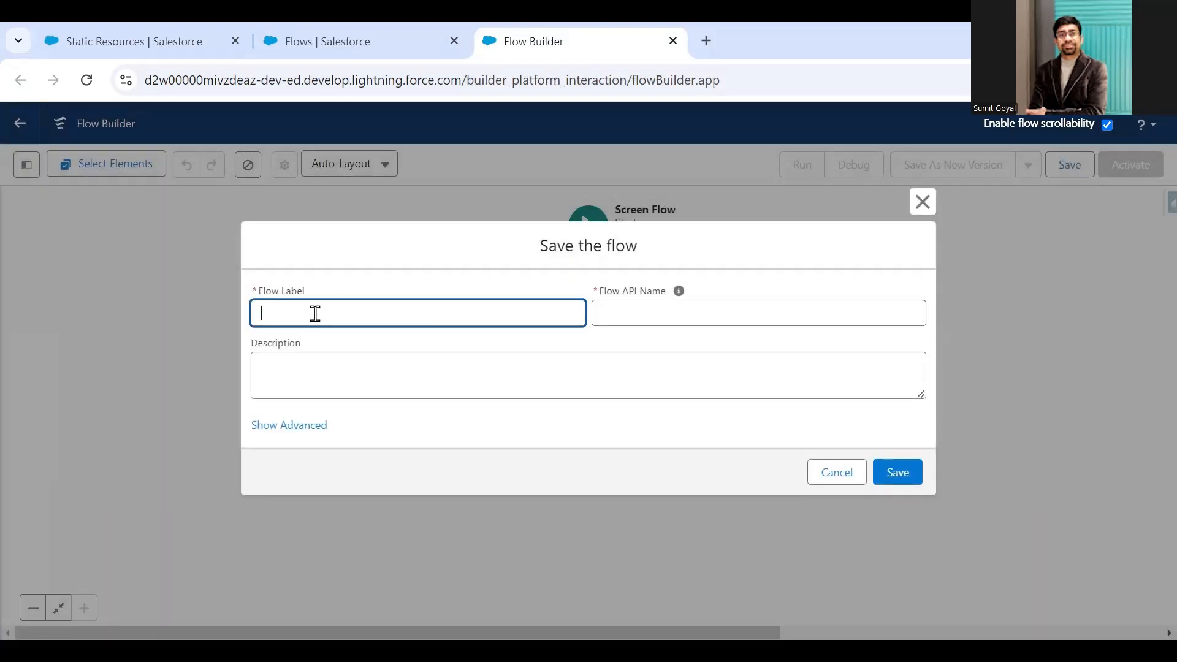
pyautogui.write('FlowToDisplayImage')
pyautogui.press('Tab')
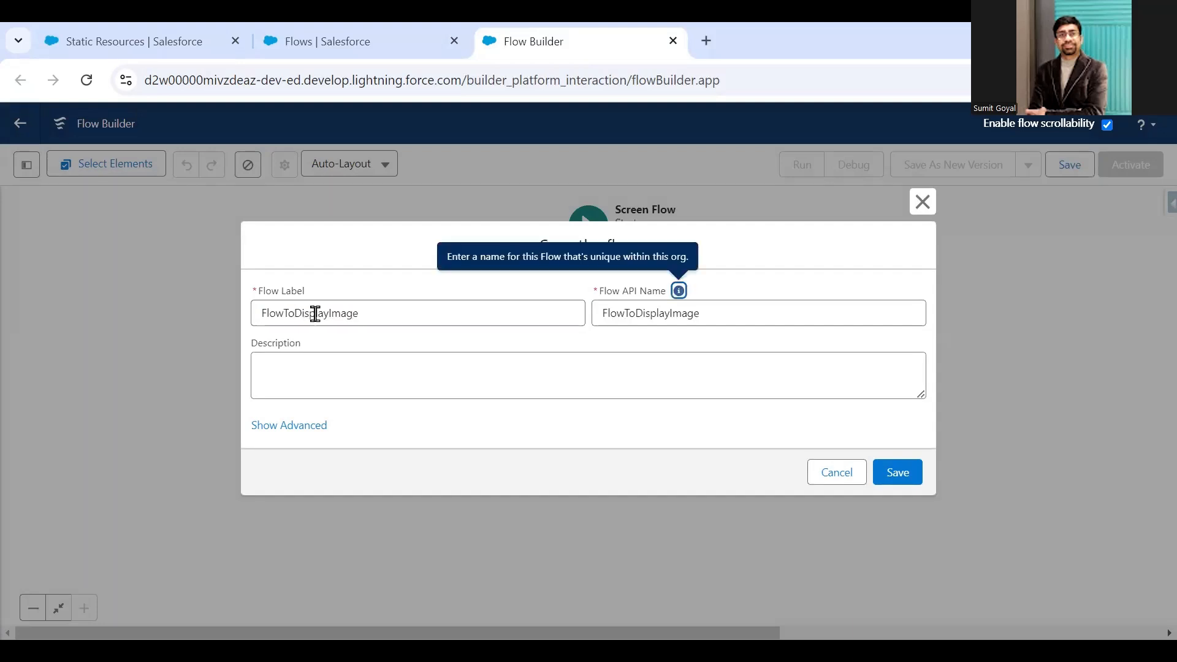
pyautogui.click(898, 473)
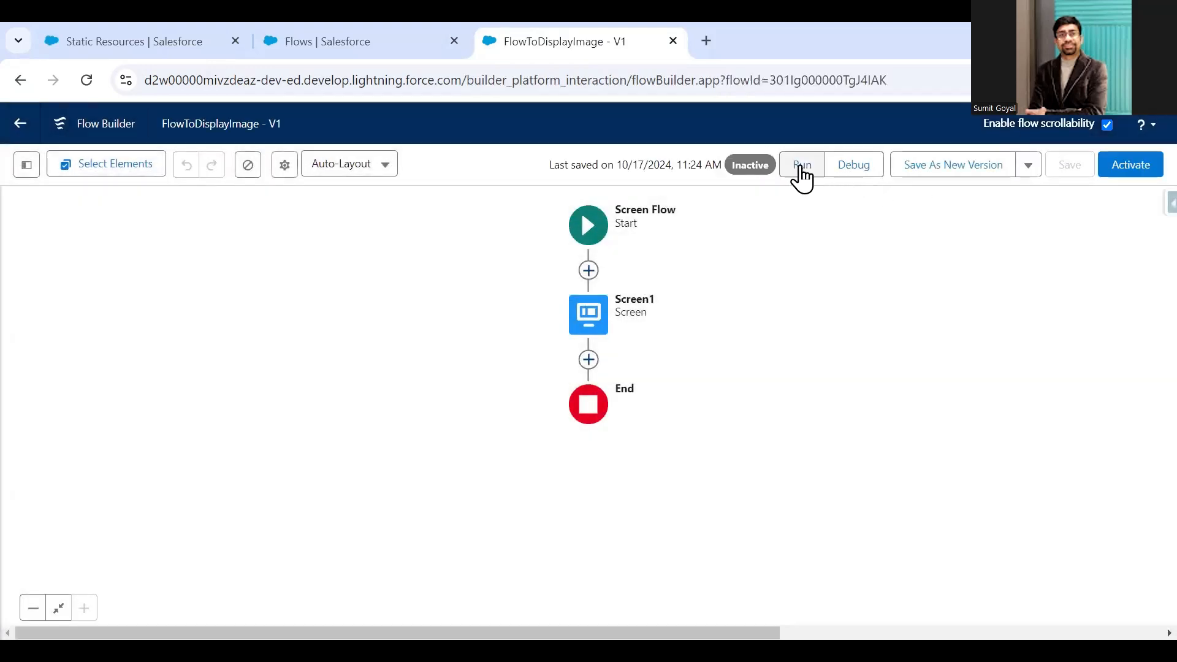
pyautogui.click(801, 166)
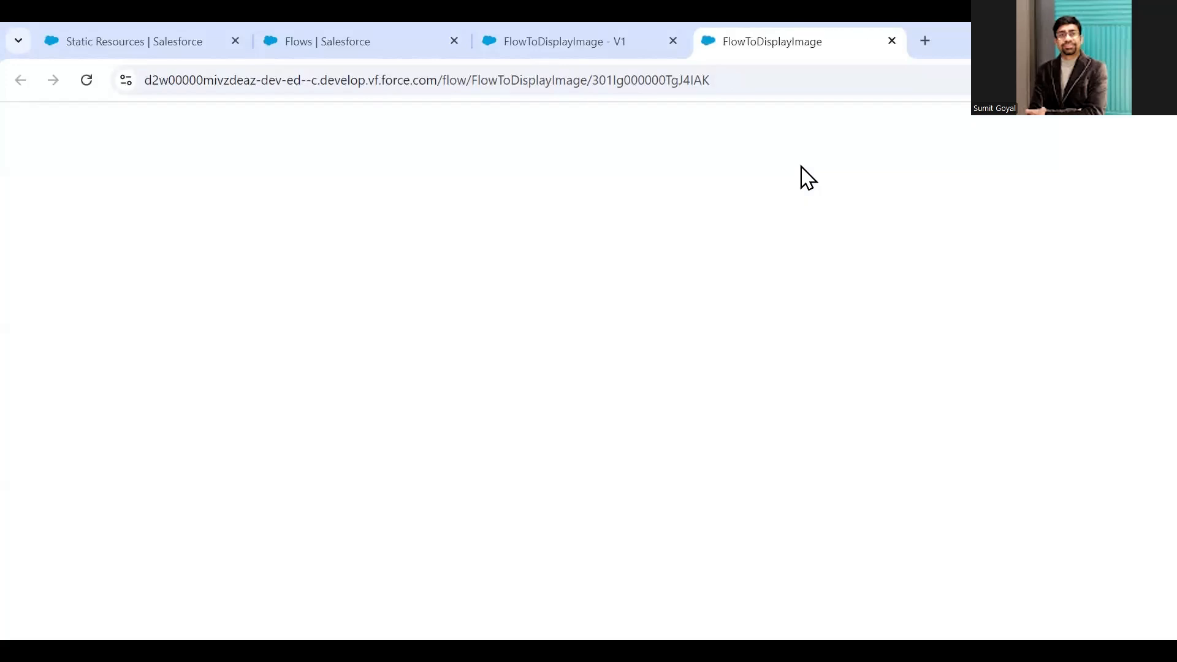